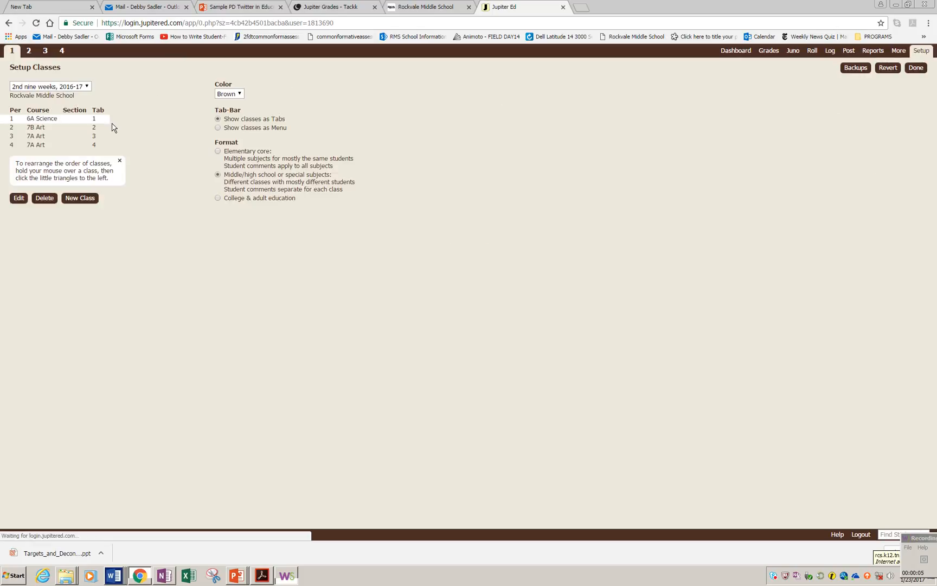
# Step: In the 3rd nine weeks, 2016-17 gradebook, add a new class for period 2 with the course 7A Art
pyautogui.click(85, 87)
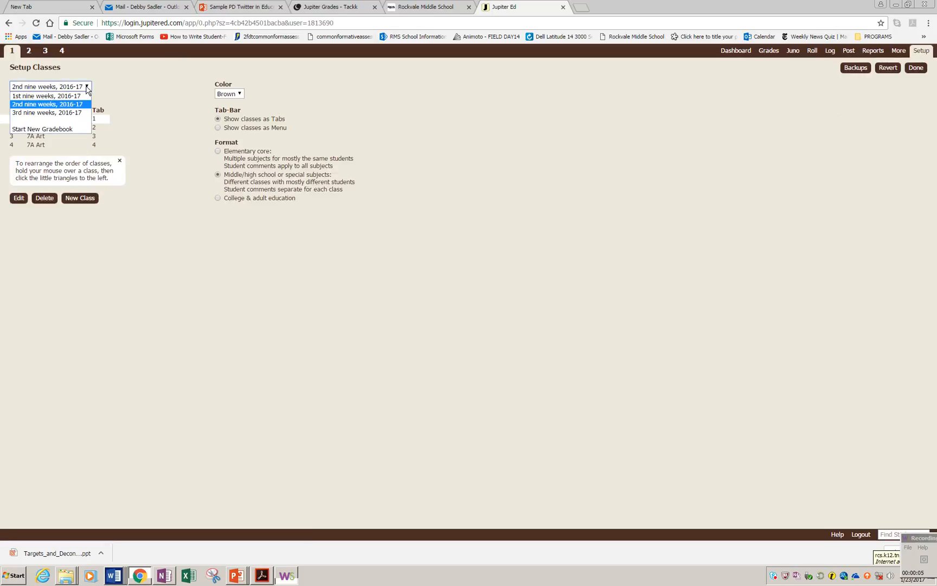
pyautogui.click(75, 113)
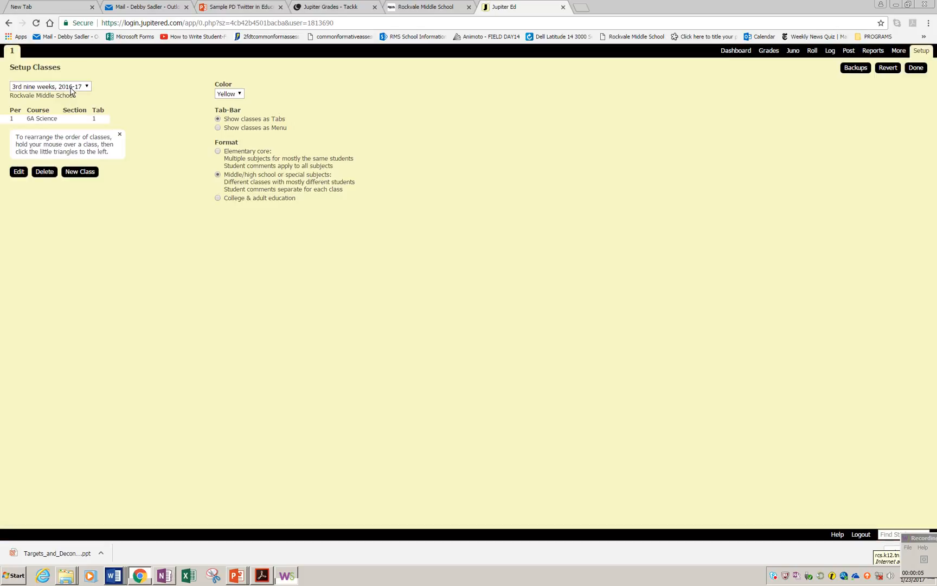
pyautogui.click(80, 171)
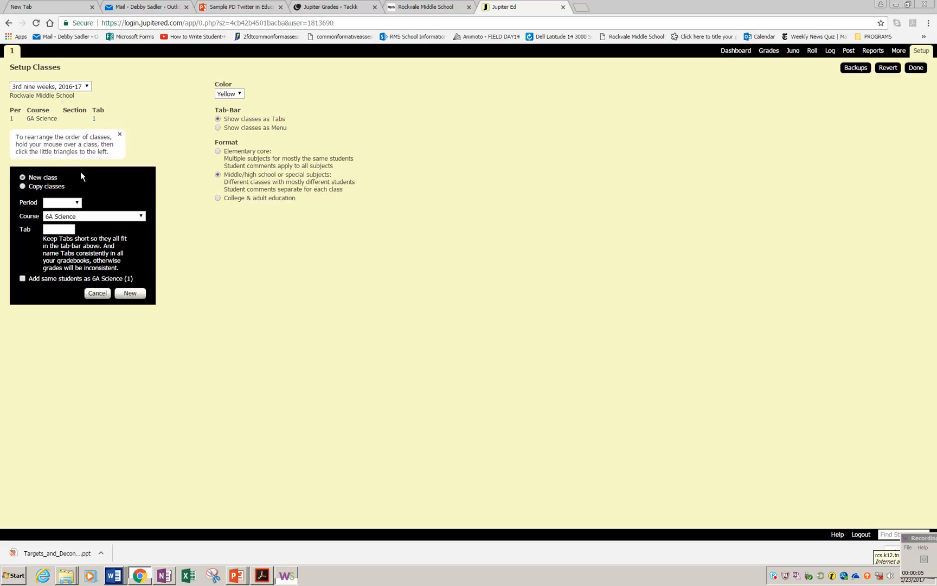
pyautogui.click(78, 204)
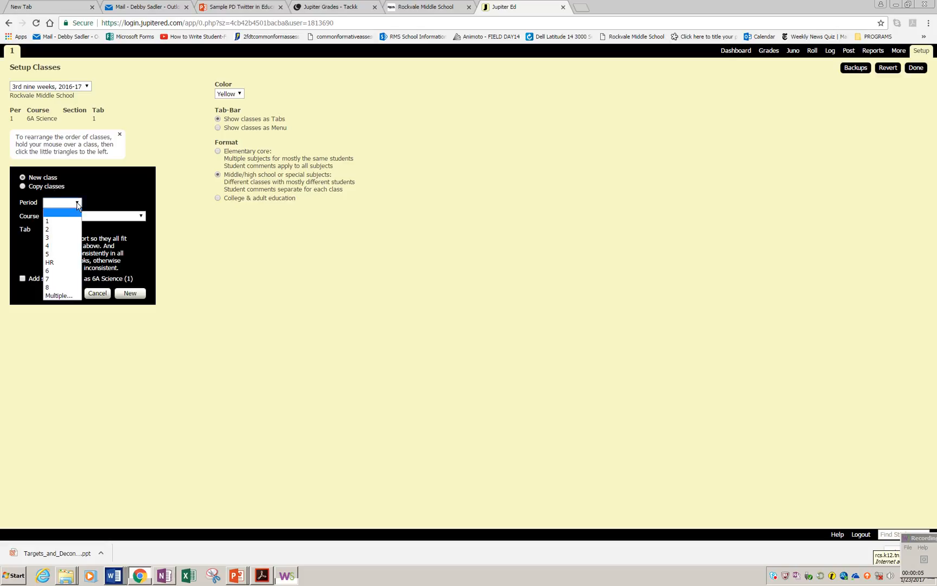
pyautogui.click(58, 224)
pyautogui.click(141, 217)
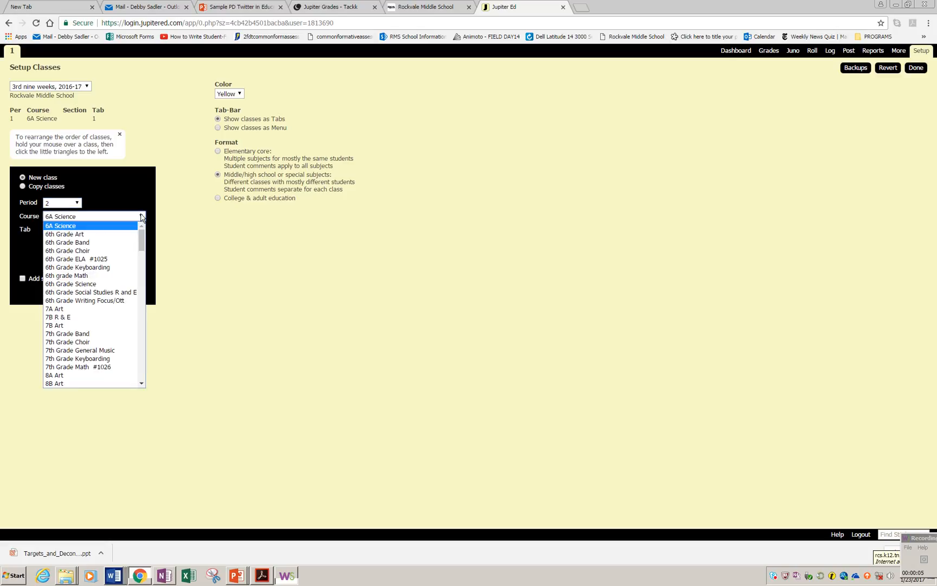
pyautogui.click(89, 307)
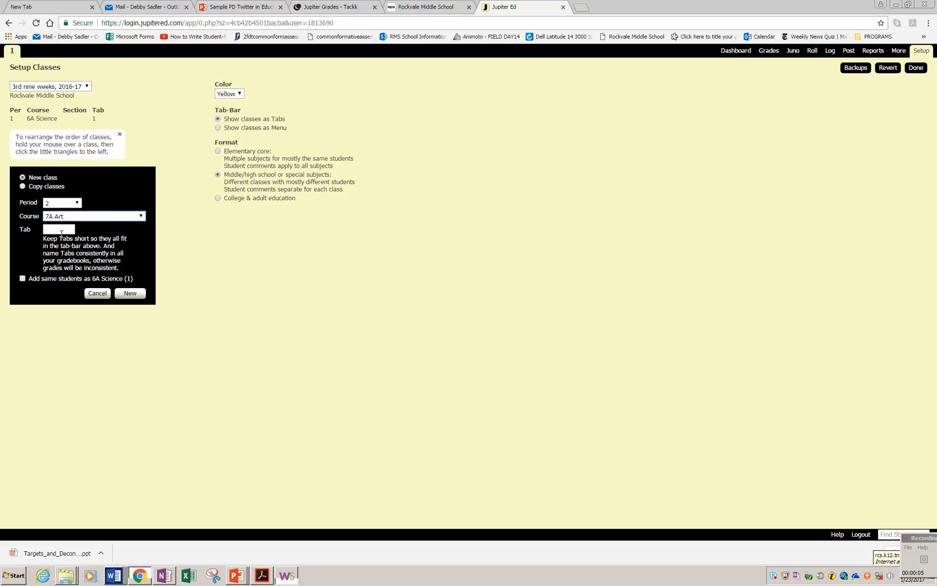
pyautogui.click(130, 293)
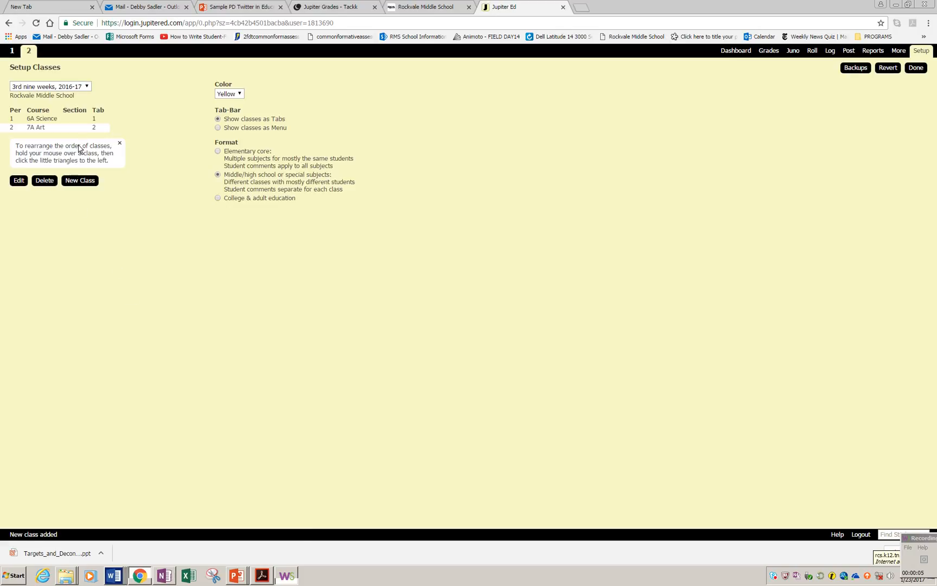
# Step: Add another new class for period 3 with the course 7A Art
pyautogui.click(76, 181)
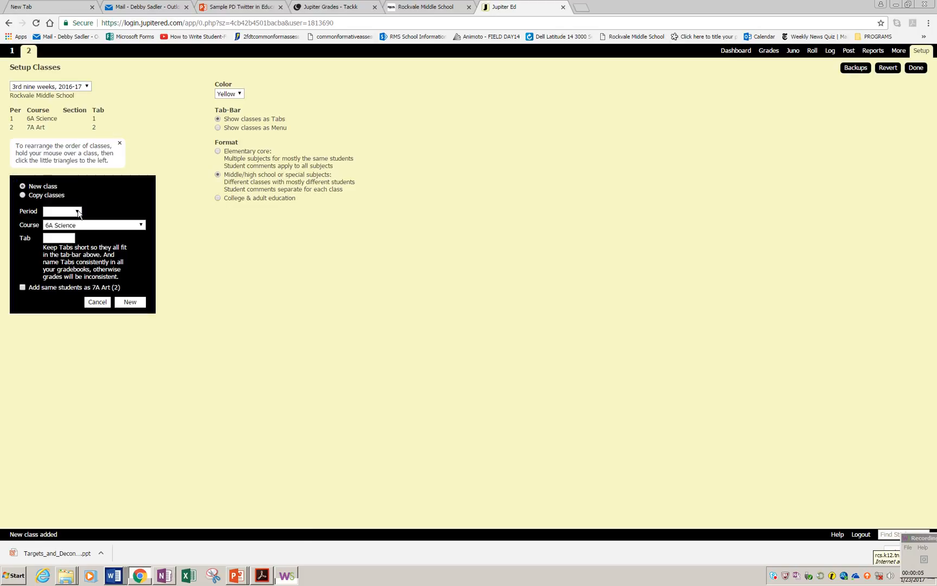
pyautogui.click(79, 213)
pyautogui.click(63, 244)
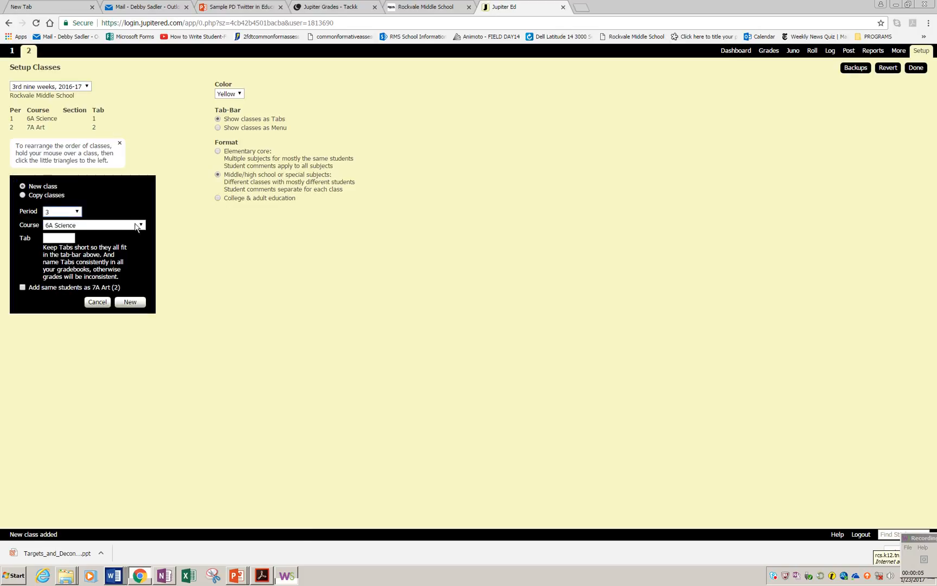
pyautogui.click(120, 232)
pyautogui.click(119, 314)
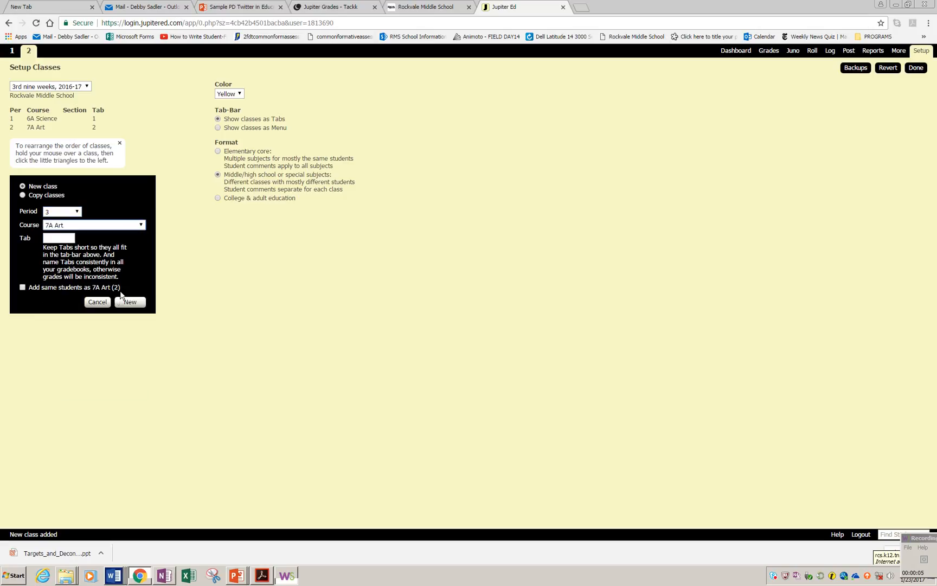
pyautogui.click(128, 302)
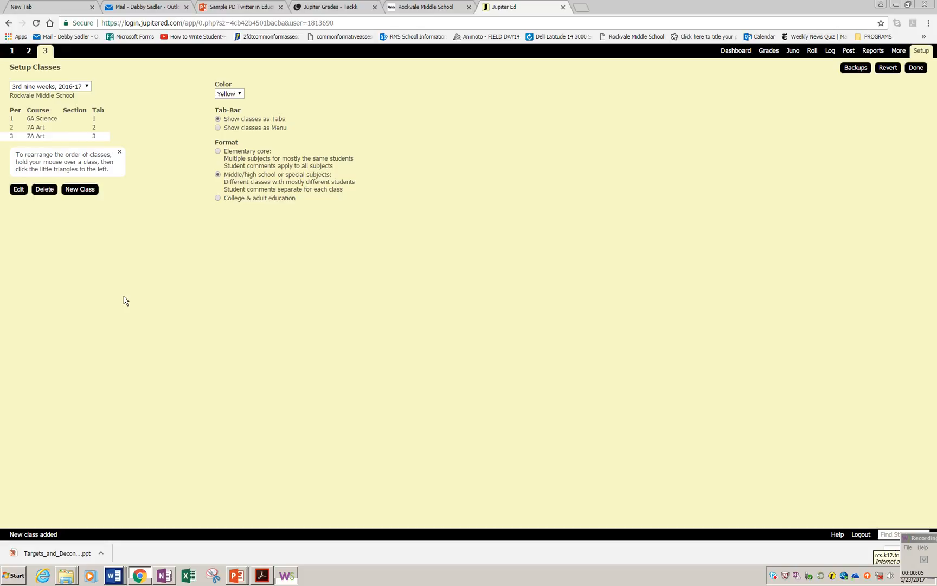
# Step: Open student setup for the period 2 class and add three students by full name, accepting the existing student matches
pyautogui.click(29, 51)
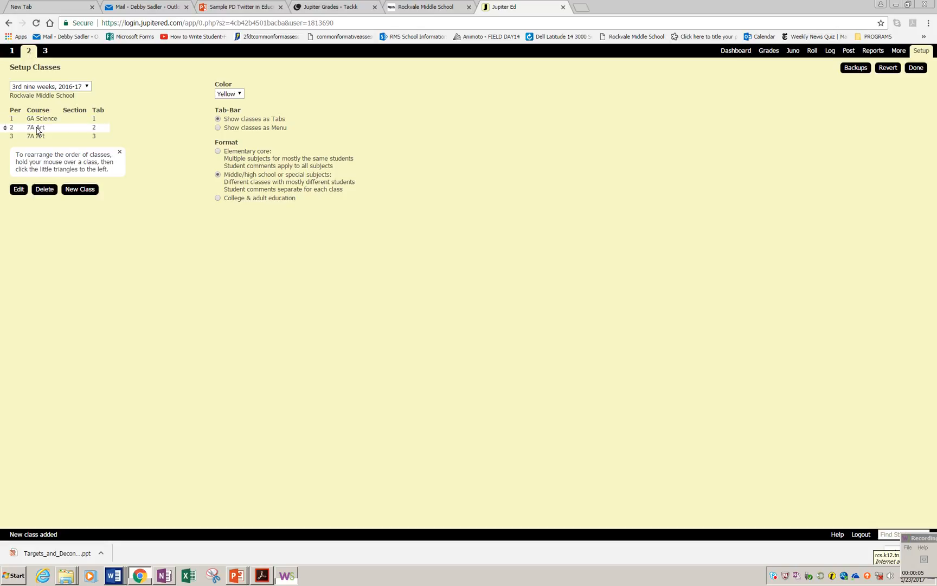
pyautogui.moveTo(924, 55)
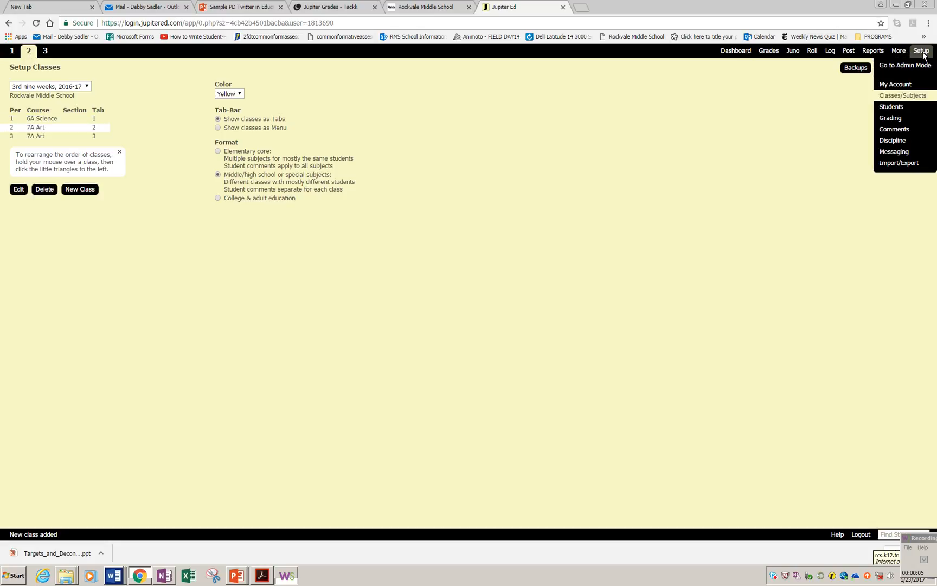
pyautogui.click(894, 107)
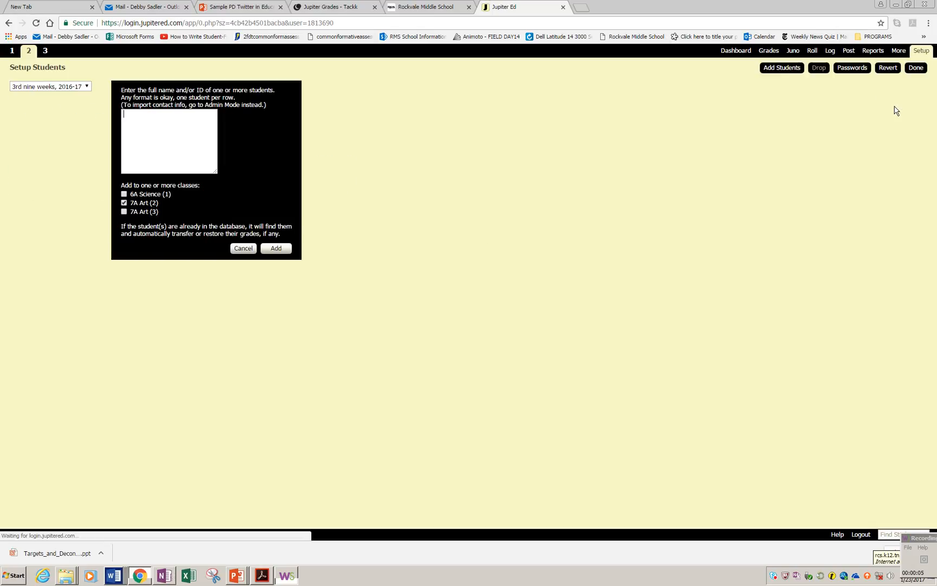
pyautogui.write('Tony Stark')
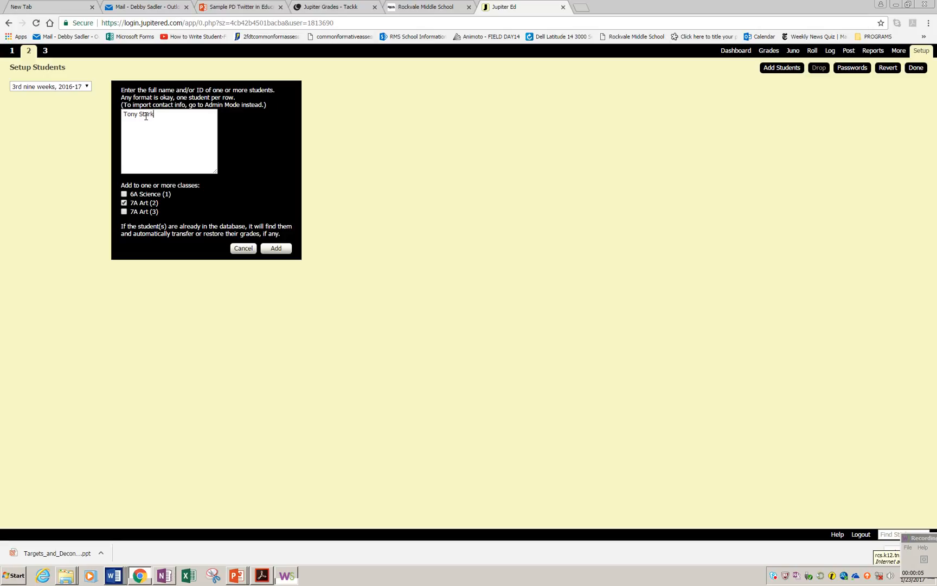
pyautogui.write(' Clark Gri')
pyautogui.write('swold')
pyautogui.press('Return')
pyautogui.write('Mary Poppins')
pyautogui.click(276, 249)
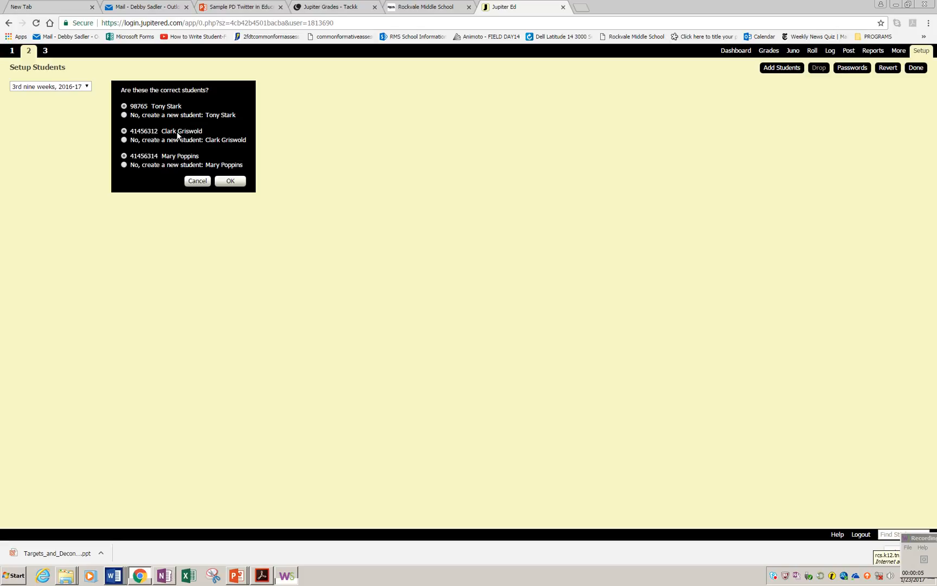
pyautogui.click(230, 181)
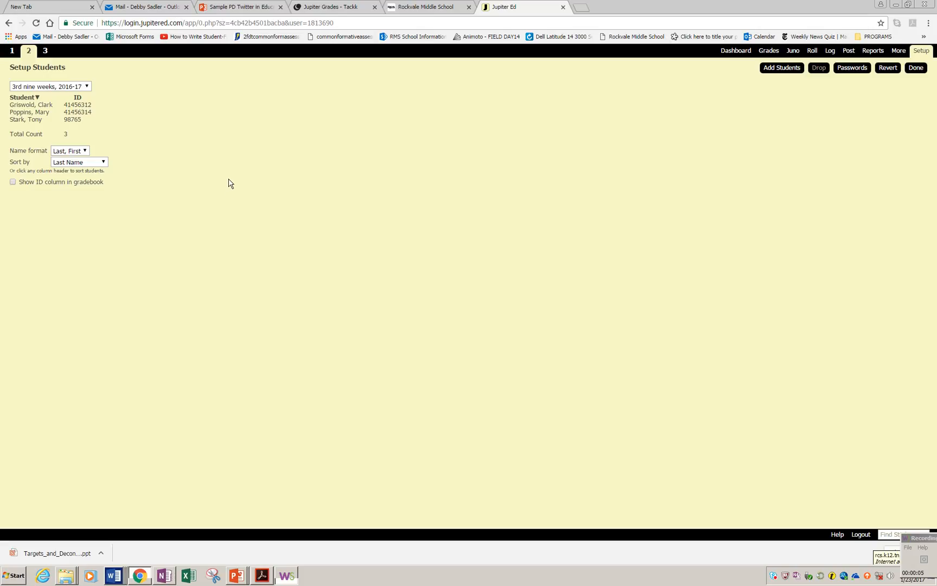
# Step: Create a new assignment named Diorama Project with a due date of 1/27
pyautogui.click(766, 51)
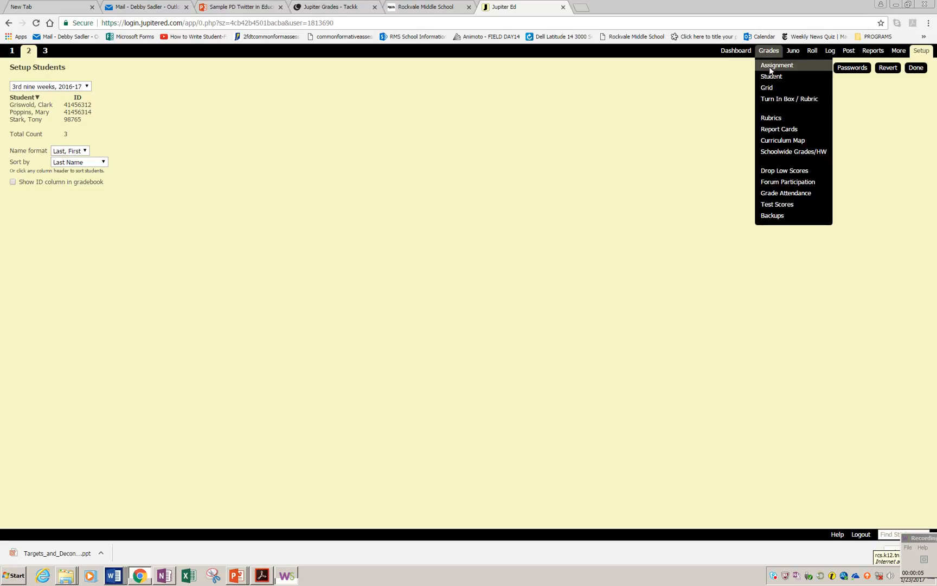
pyautogui.click(769, 67)
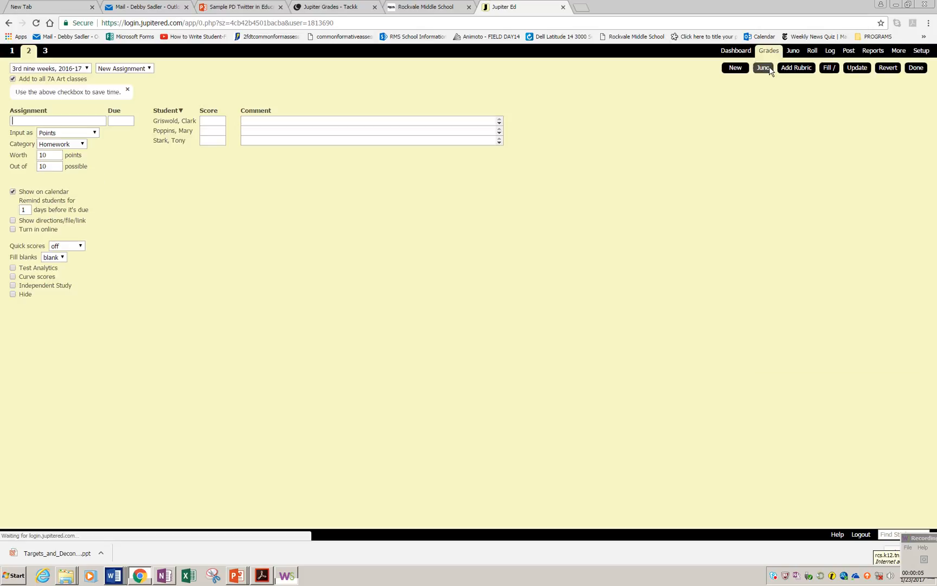
pyautogui.click(29, 120)
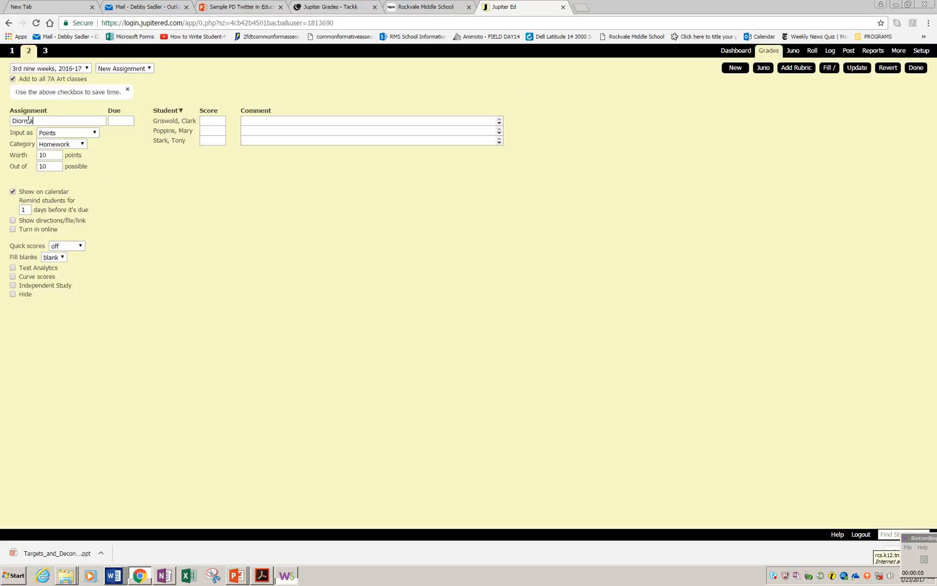
pyautogui.write('Diorama Project')
pyautogui.click(118, 121)
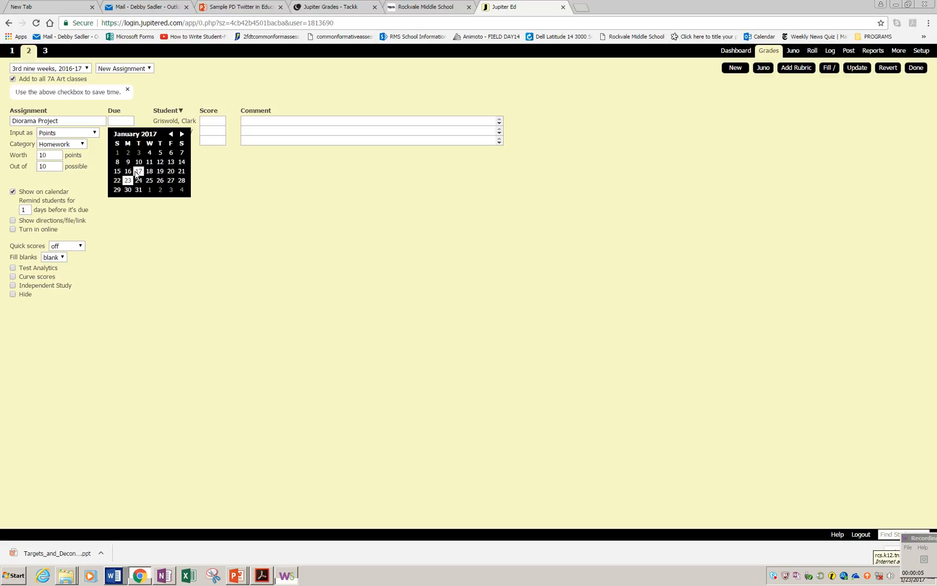
pyautogui.click(173, 182)
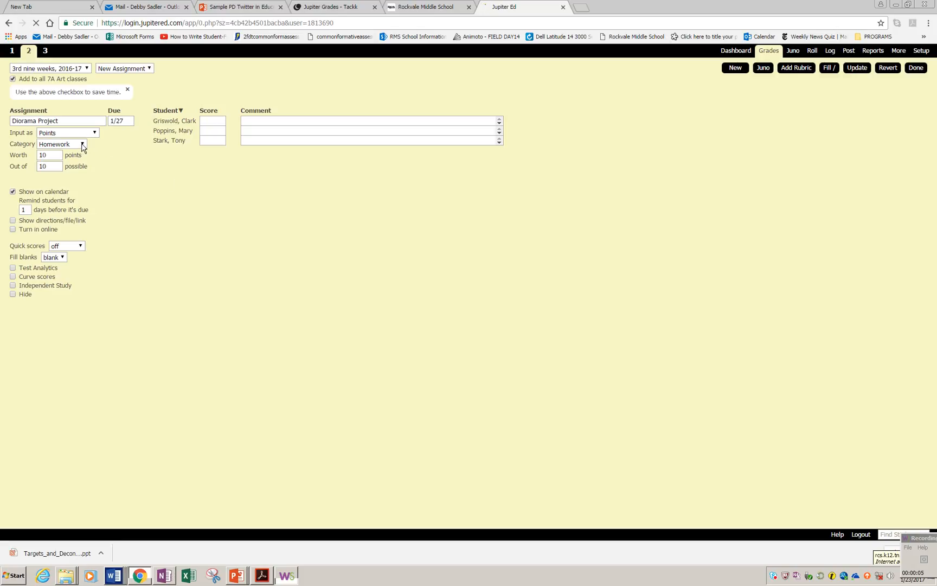
# Step: Set the assignment to be worth 50 points out of 50 possible
pyautogui.moveTo(57, 155); pyautogui.dragTo(25, 157)
pyautogui.write('50')
pyautogui.press('Tab')
pyautogui.write('50')
# Step: Attach the file 10-21.pptx from this computer to the assignment's directions, shown for 7A Art
pyautogui.click(13, 221)
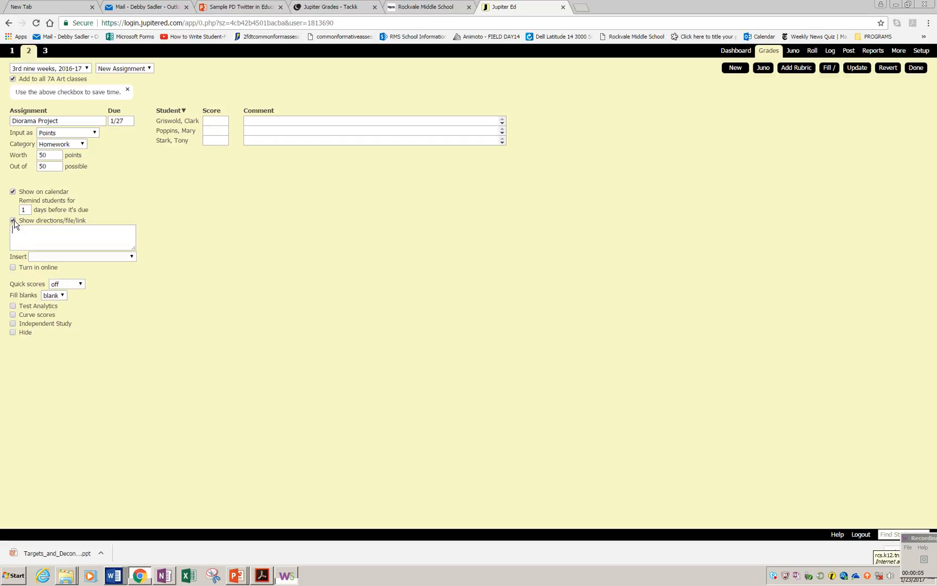
pyautogui.click(131, 258)
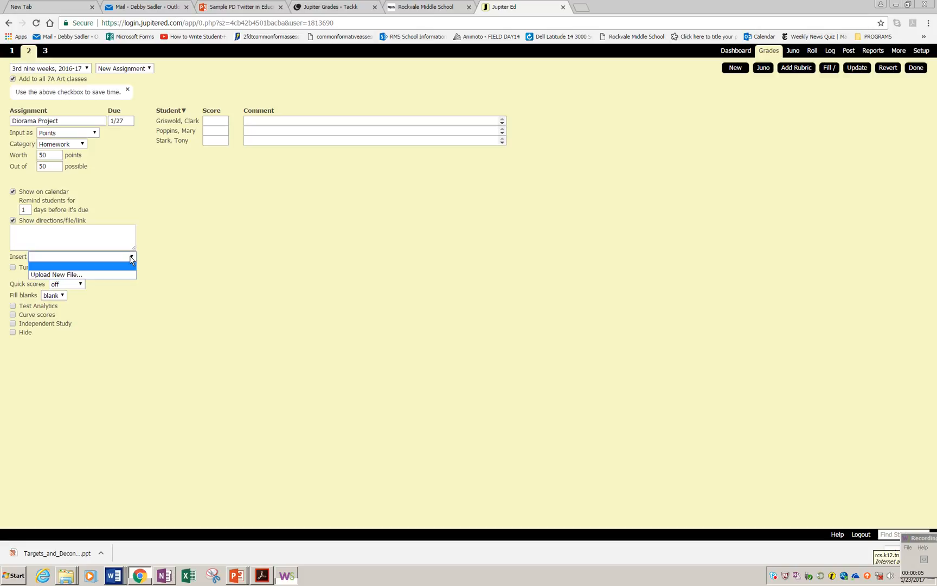
pyautogui.click(99, 275)
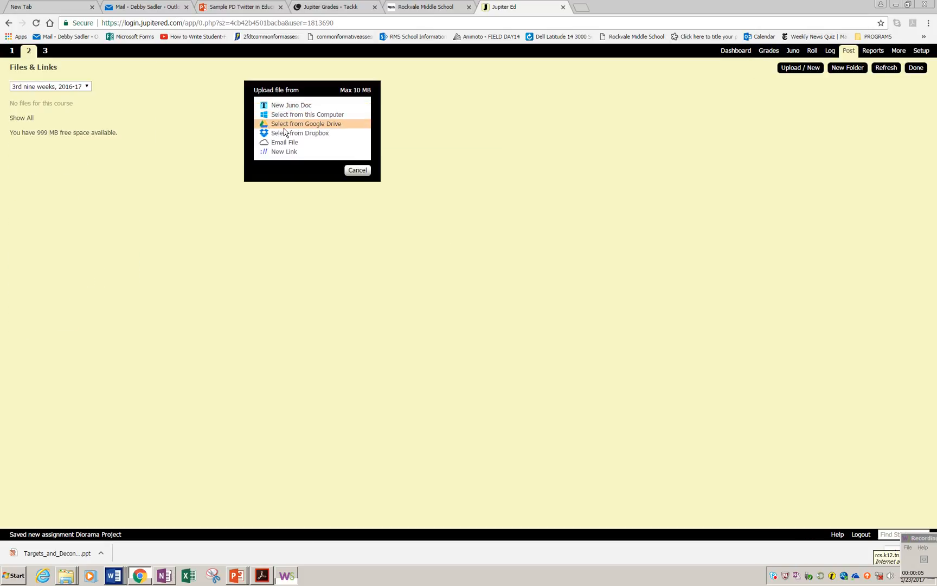
pyautogui.click(285, 121)
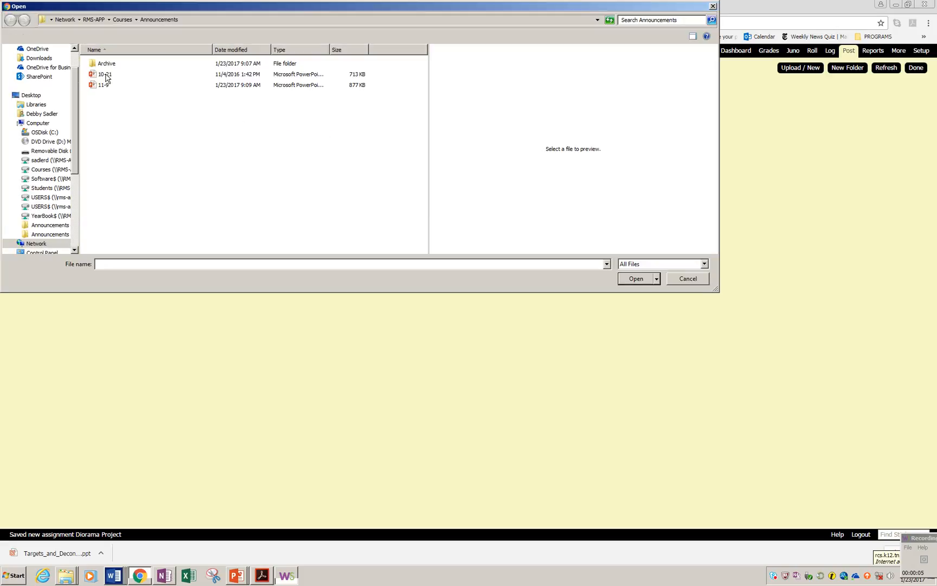
pyautogui.click(106, 76)
pyautogui.click(637, 279)
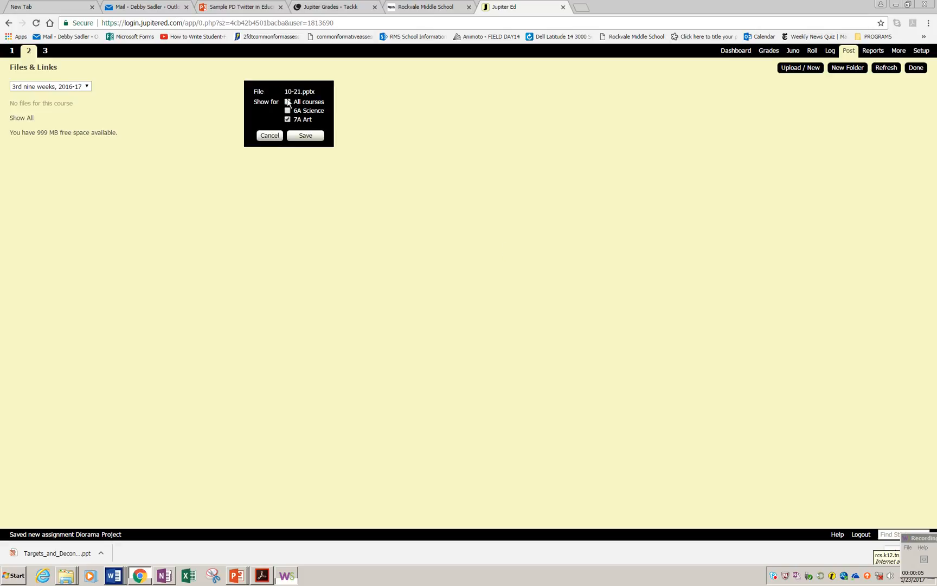
pyautogui.click(304, 136)
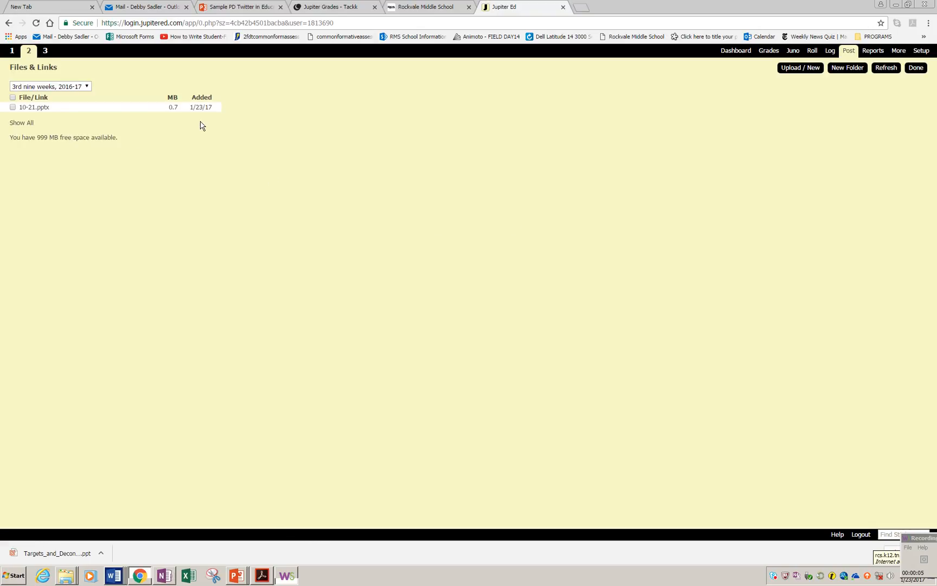
pyautogui.click(919, 70)
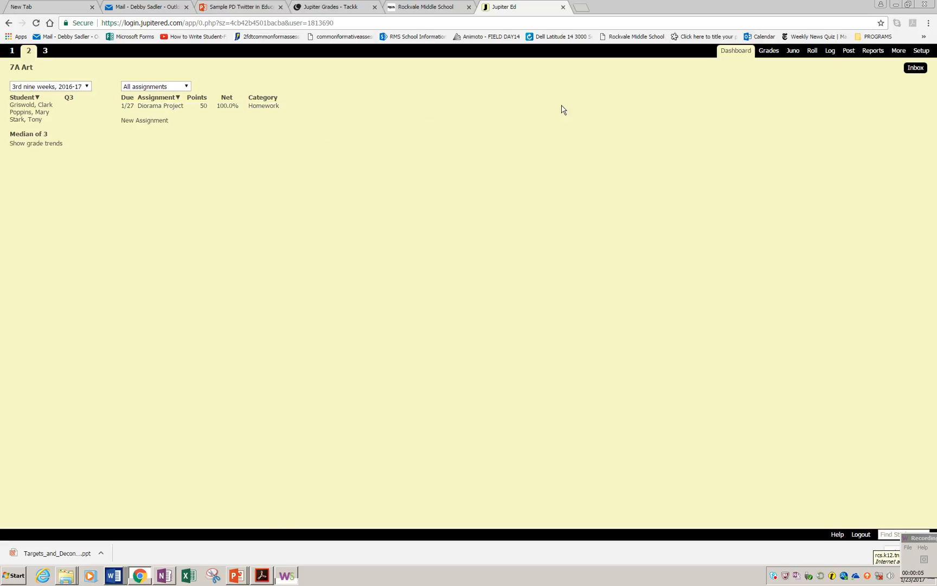
# Step: Open the Diorama Project assignment and enter scores of 45, 48 and 40 for the three students, then save
pyautogui.click(767, 67)
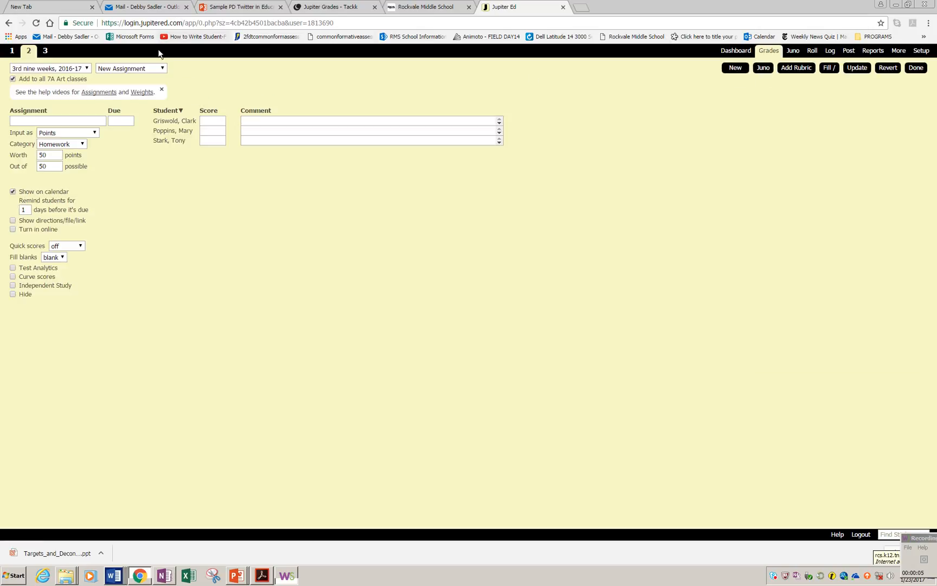
pyautogui.click(161, 69)
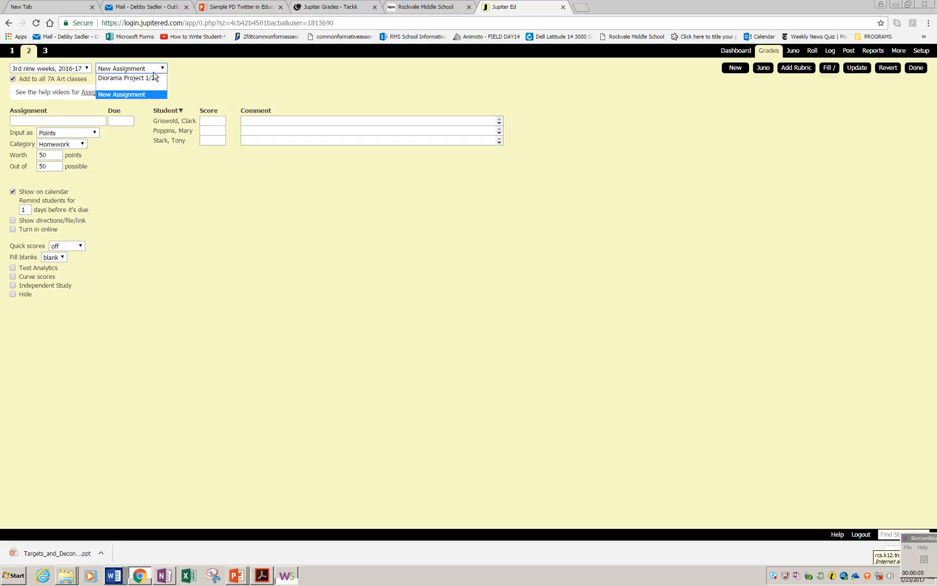
pyautogui.click(153, 79)
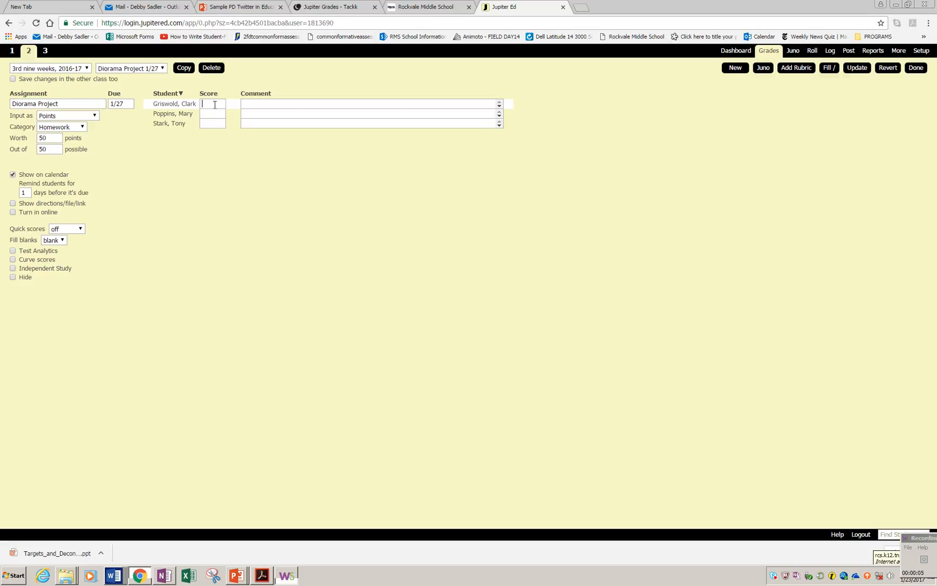
pyautogui.write('45')
pyautogui.press('Tab')
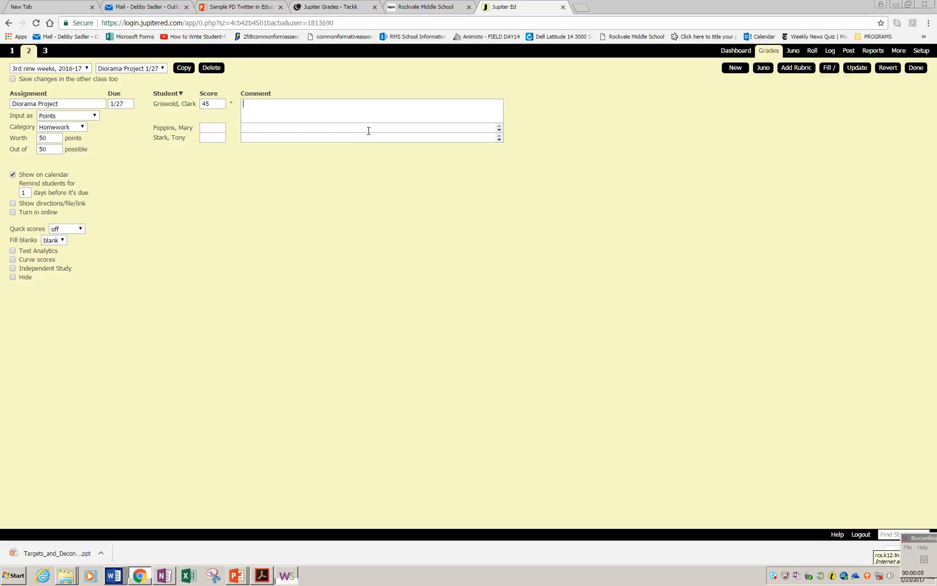
pyautogui.click(216, 126)
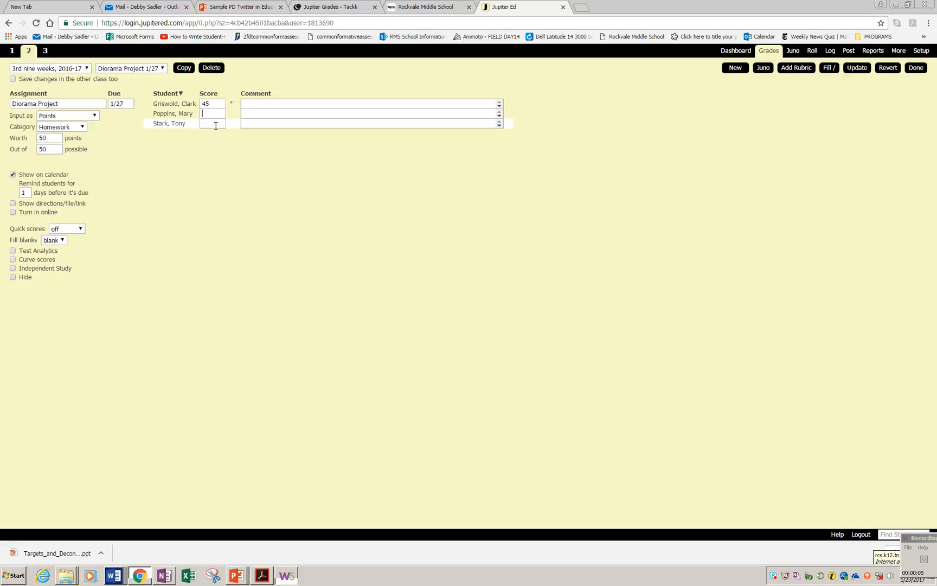
pyautogui.write('40')
pyautogui.click(255, 104)
pyautogui.click(251, 128)
pyautogui.click(245, 136)
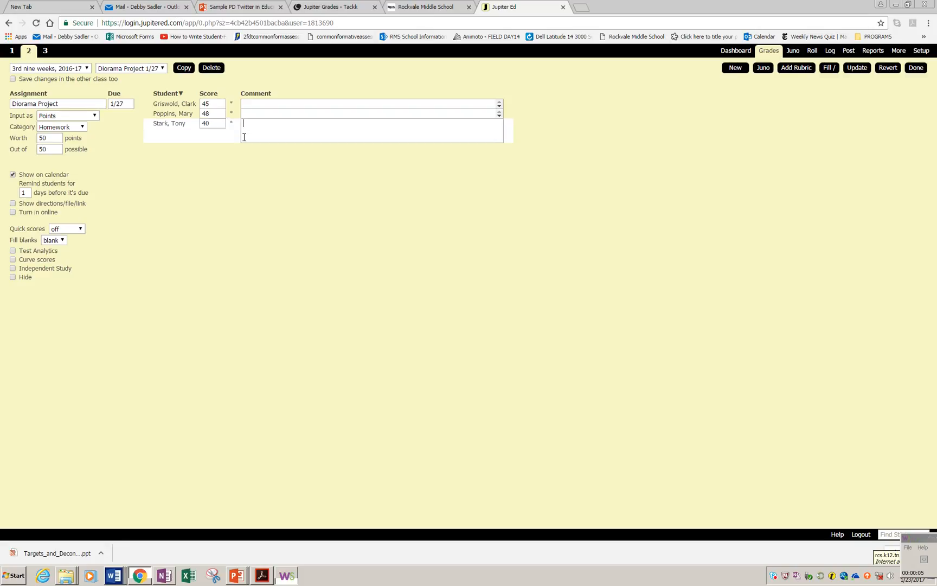
pyautogui.click(241, 167)
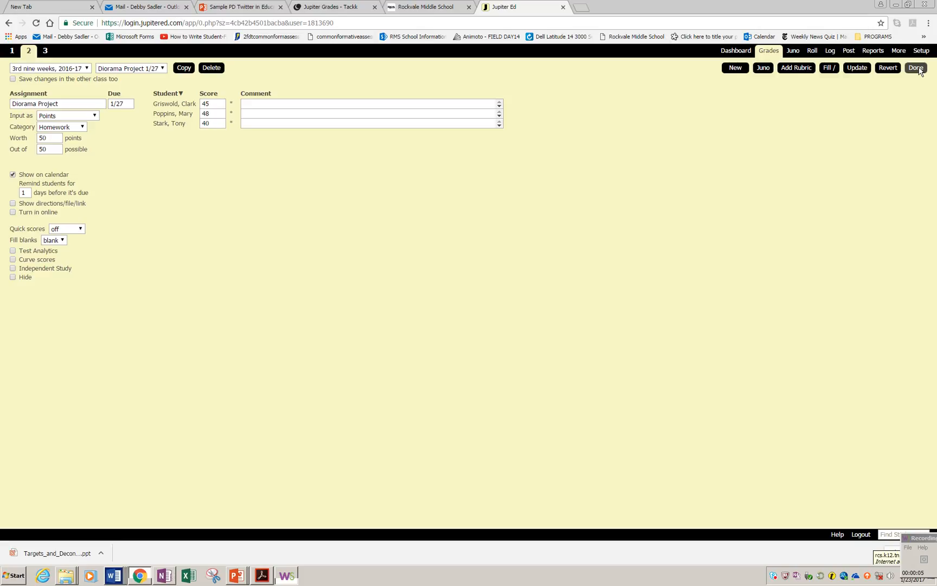
pyautogui.click(916, 68)
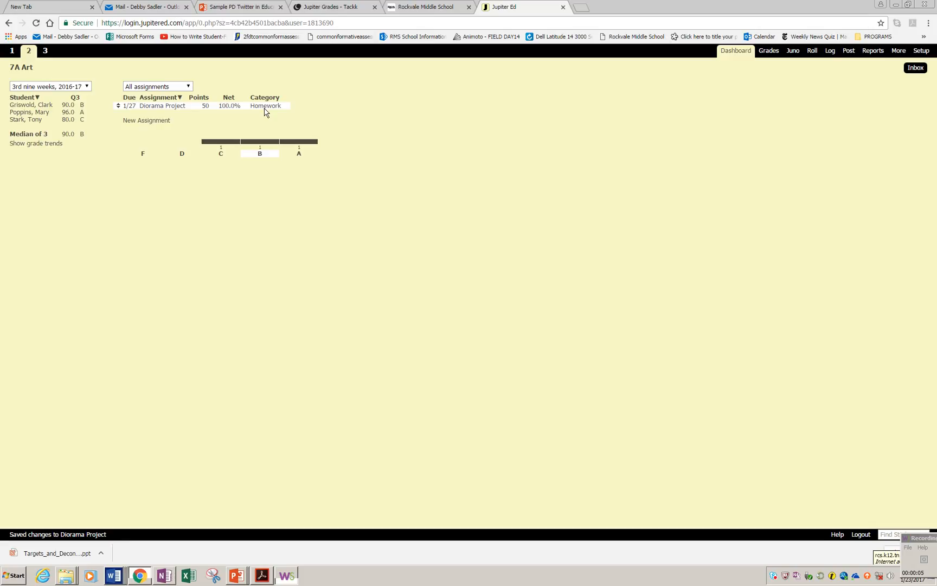
# Step: Open grading setup and set the Homework and Tests/Quizzes category weights to 50 each
pyautogui.click(921, 51)
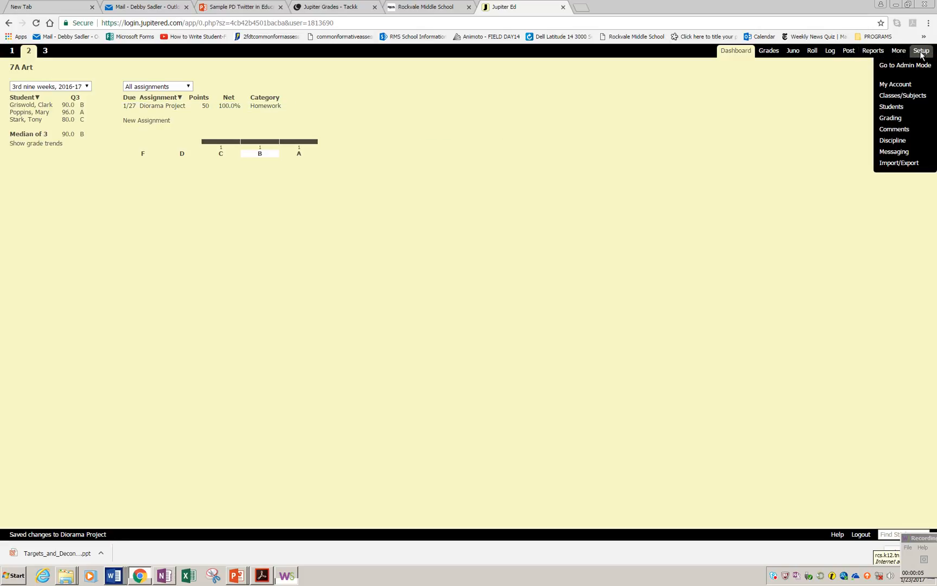
pyautogui.click(896, 118)
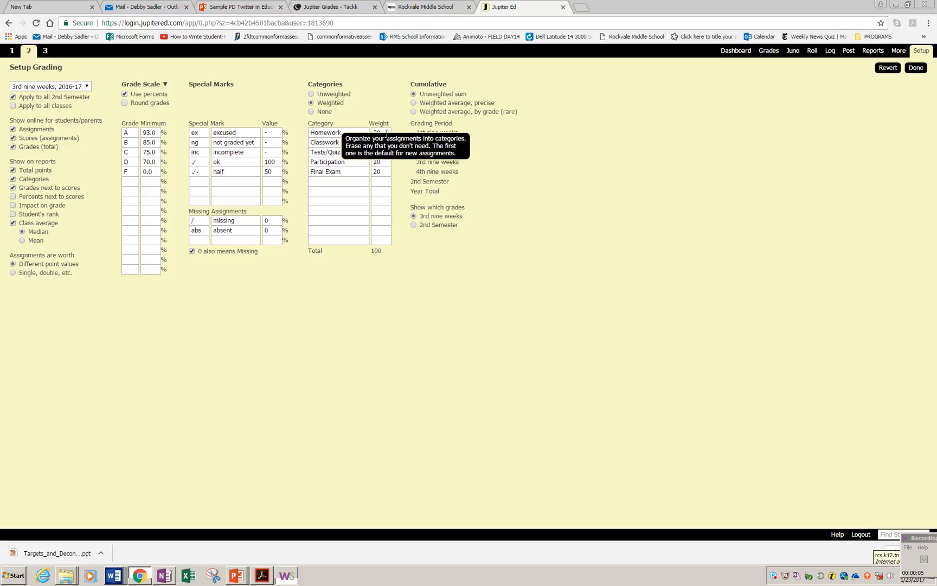
pyautogui.doubleClick(387, 132)
pyautogui.write('50')
pyautogui.press('Tab')
pyautogui.press('Tab')
pyautogui.write('50')
pyautogui.hotkey('shift', 'Tab')
pyautogui.hotkey('shift', 'Tab')
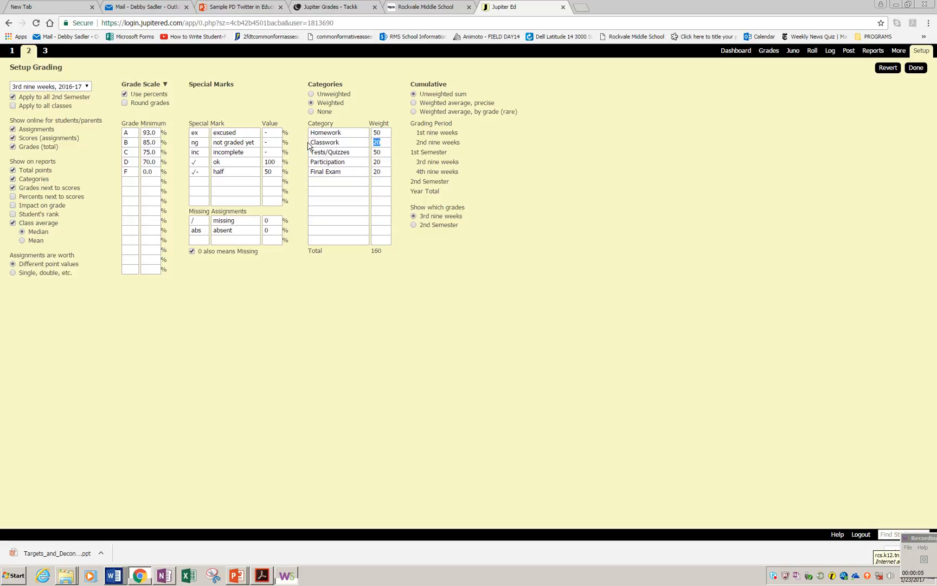
# Step: Clear the weights and names of the remaining categories, leaving only Homework and Tests/Quizzes, and save the grading settings
pyautogui.write('0')
pyautogui.hotkey('shift', 'Tab')
pyautogui.press('Delete')
pyautogui.moveTo(355, 161); pyautogui.dragTo(290, 160)
pyautogui.press('Delete')
pyautogui.moveTo(389, 161); pyautogui.dragTo(297, 172)
pyautogui.doubleClick(381, 172)
pyautogui.write('0')
pyautogui.press('Delete')
pyautogui.click(916, 67)
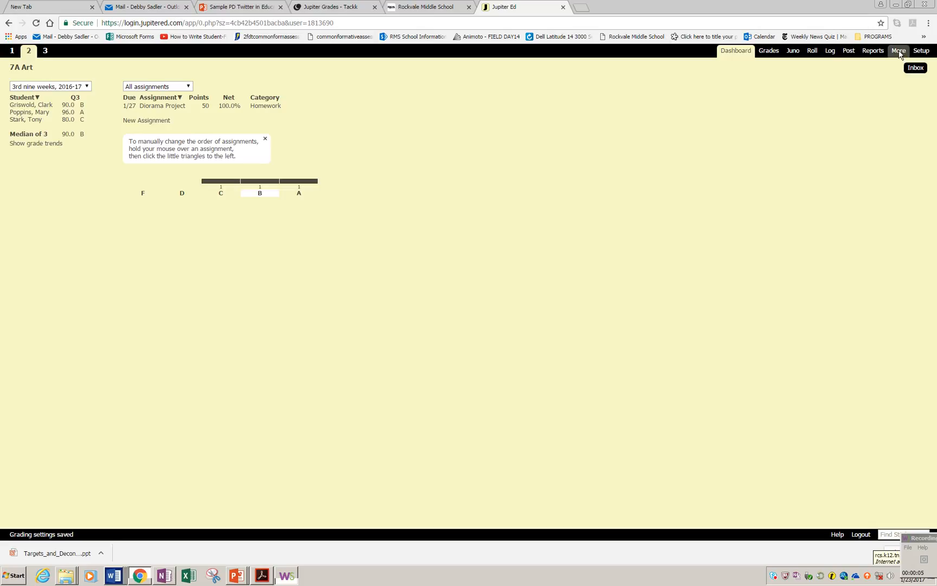
# Step: Open Passwords & Logins and reset the first student's login password, selecting the new password
pyautogui.click(899, 52)
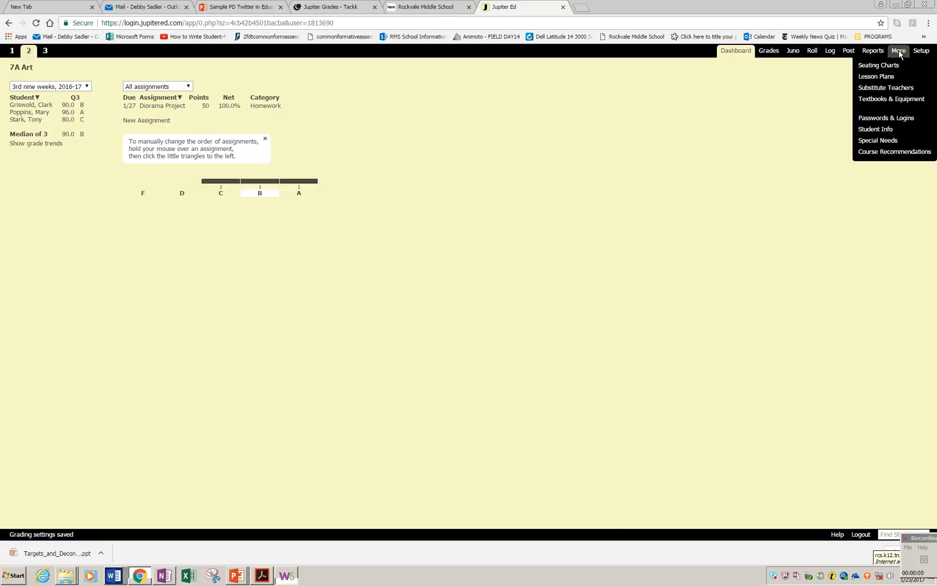
pyautogui.click(881, 119)
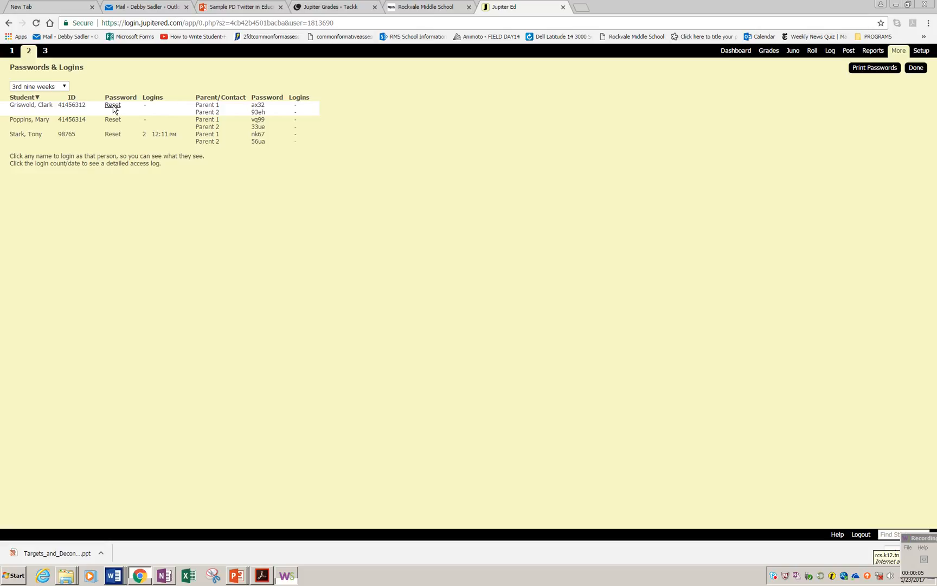
pyautogui.click(113, 105)
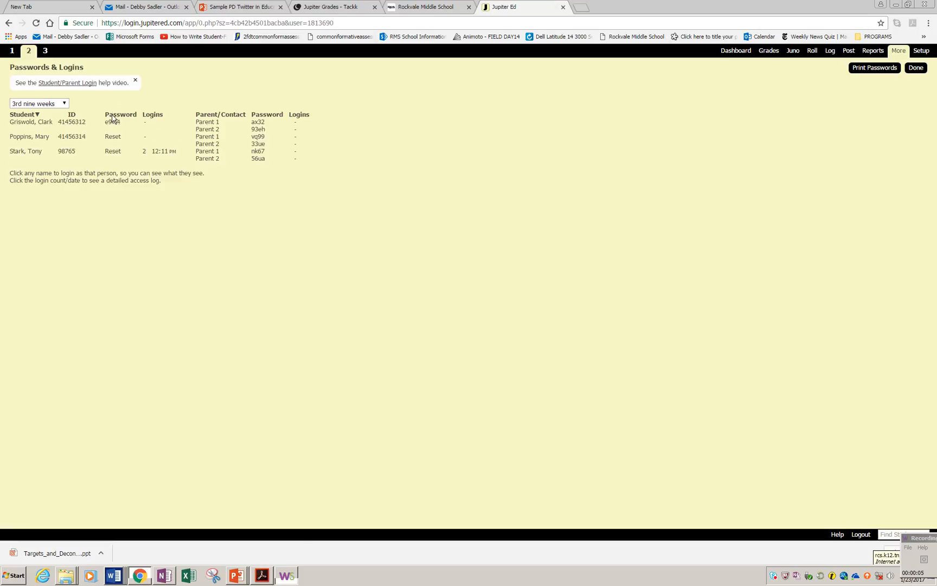
pyautogui.moveTo(105, 124); pyautogui.dragTo(120, 127)
pyautogui.click(934, 545)
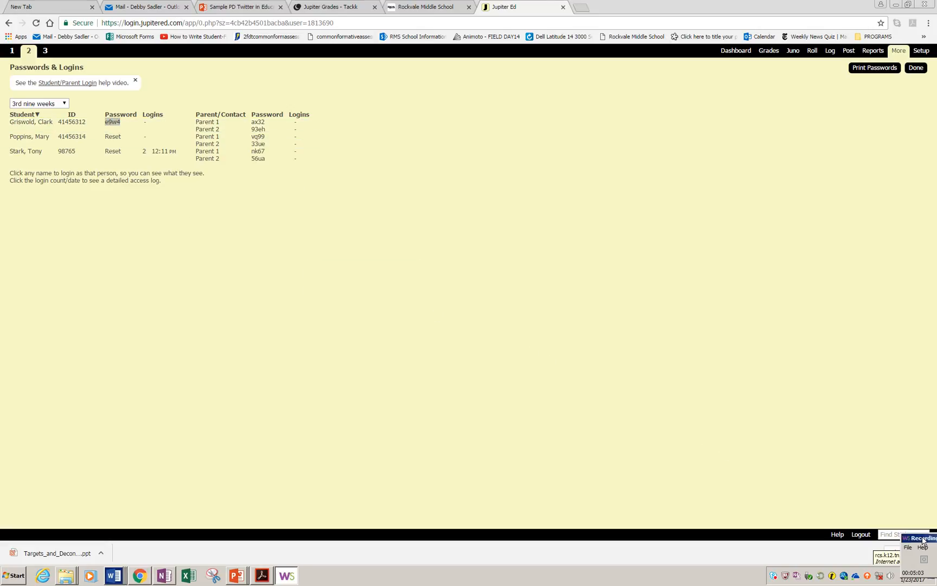
pyautogui.click(922, 541)
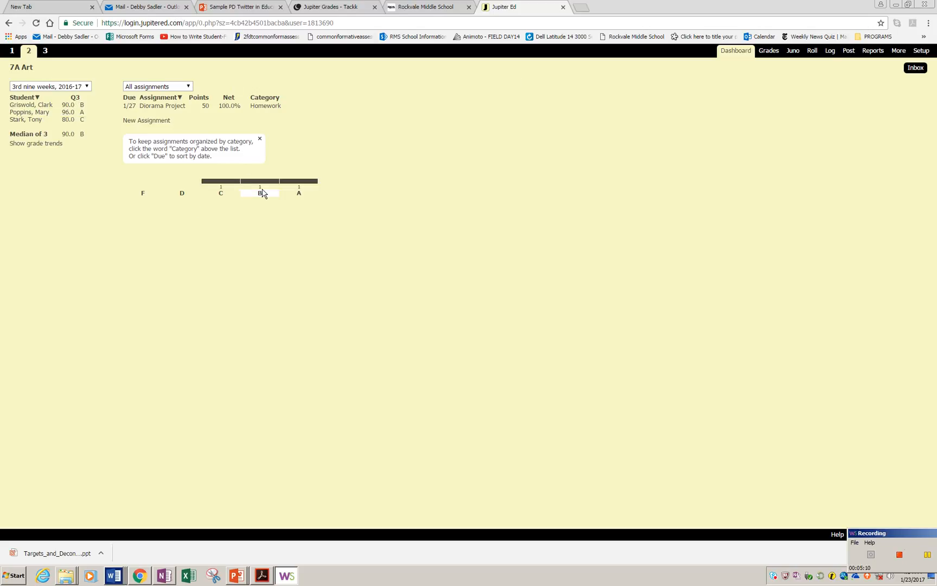
# Step: Open the Diorama Project assignment in the gradebook to review its entered scores
pyautogui.click(771, 52)
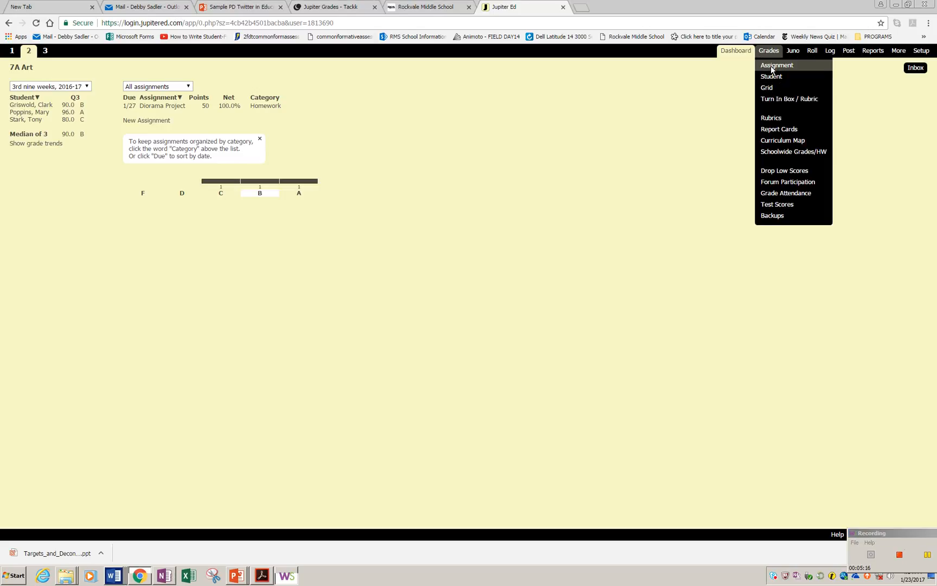
pyautogui.click(776, 66)
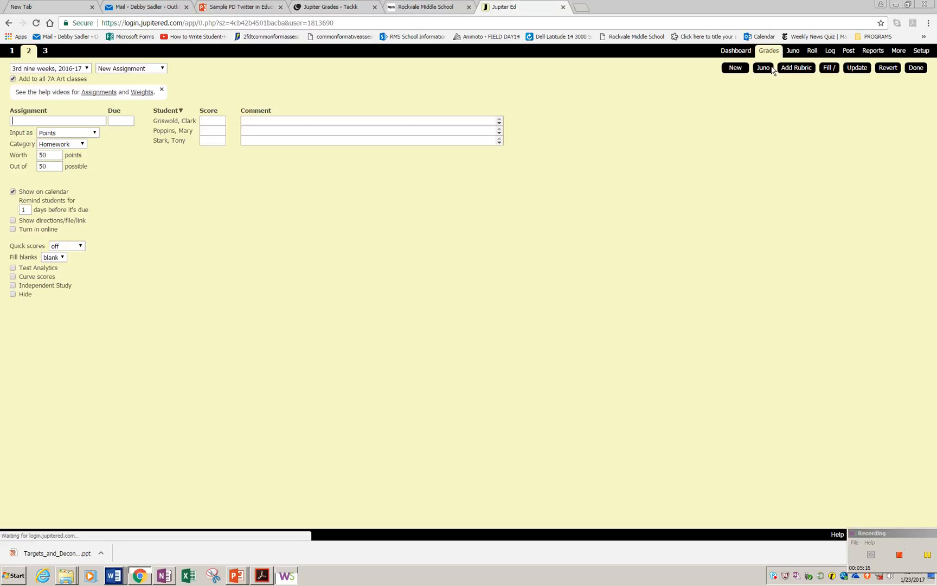
pyautogui.click(163, 71)
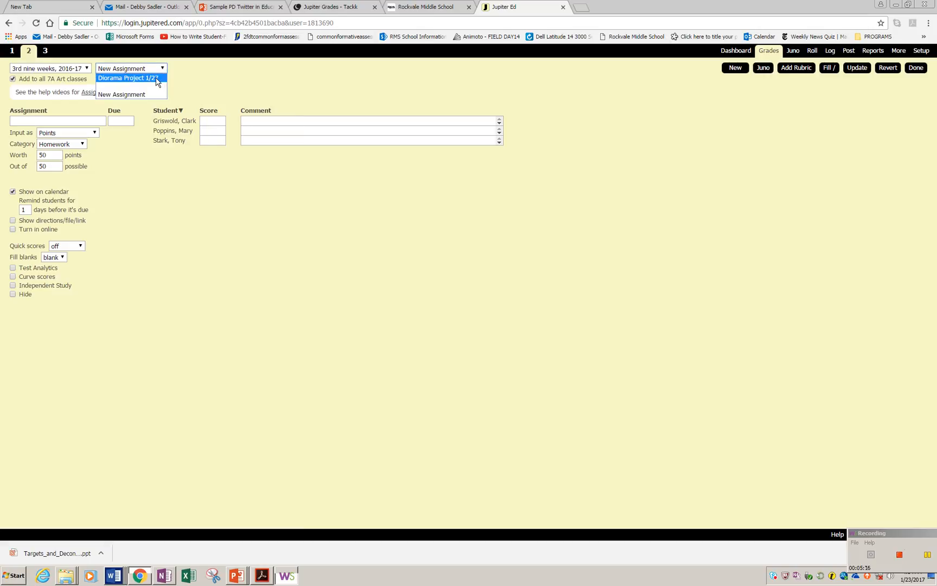
pyautogui.click(157, 80)
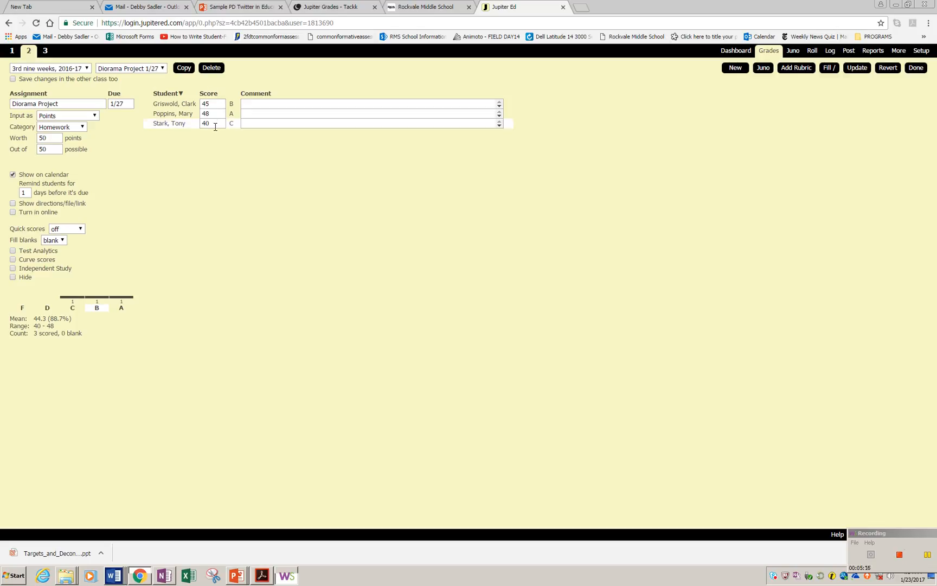
pyautogui.click(162, 69)
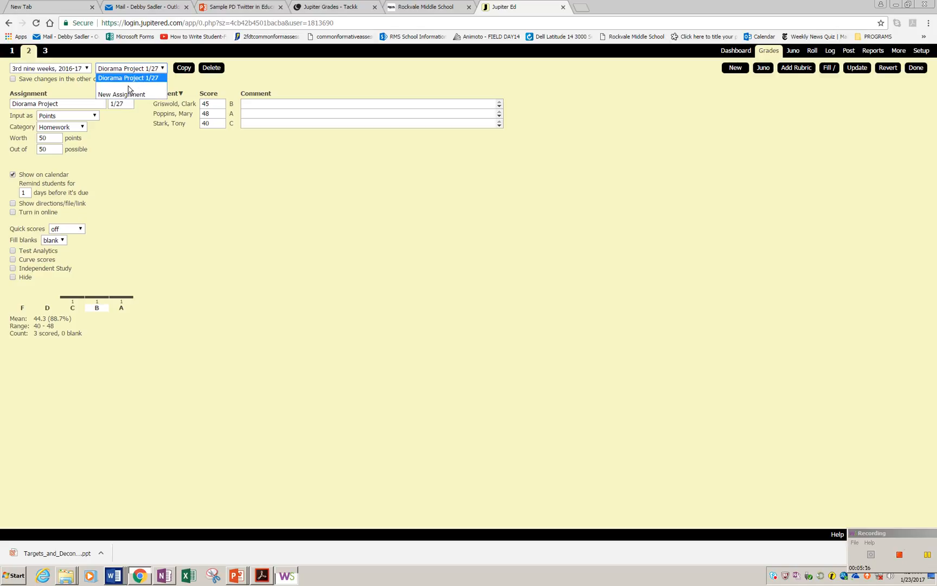
pyautogui.click(144, 80)
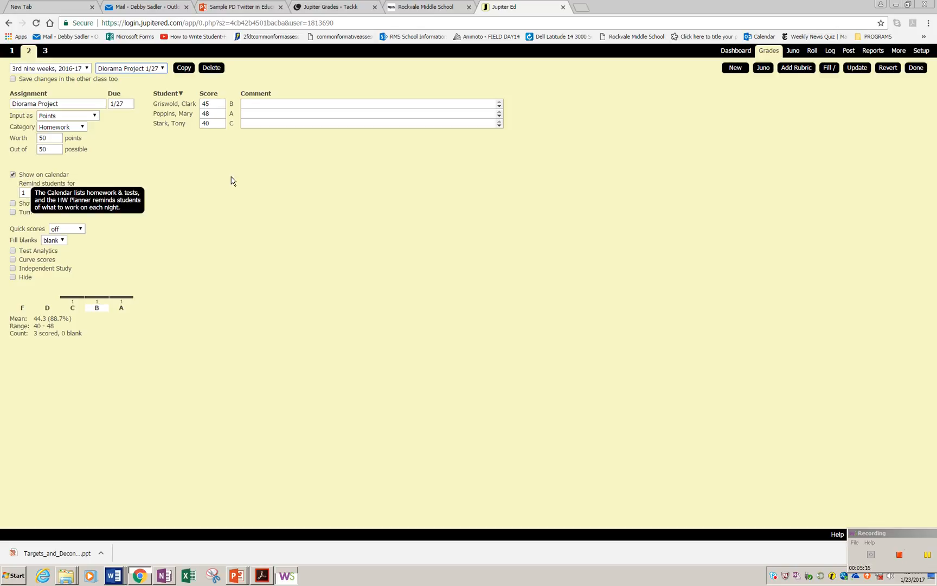
# Step: View the class calendar, then return to the assignment grading page
pyautogui.click(850, 54)
pyautogui.click(852, 100)
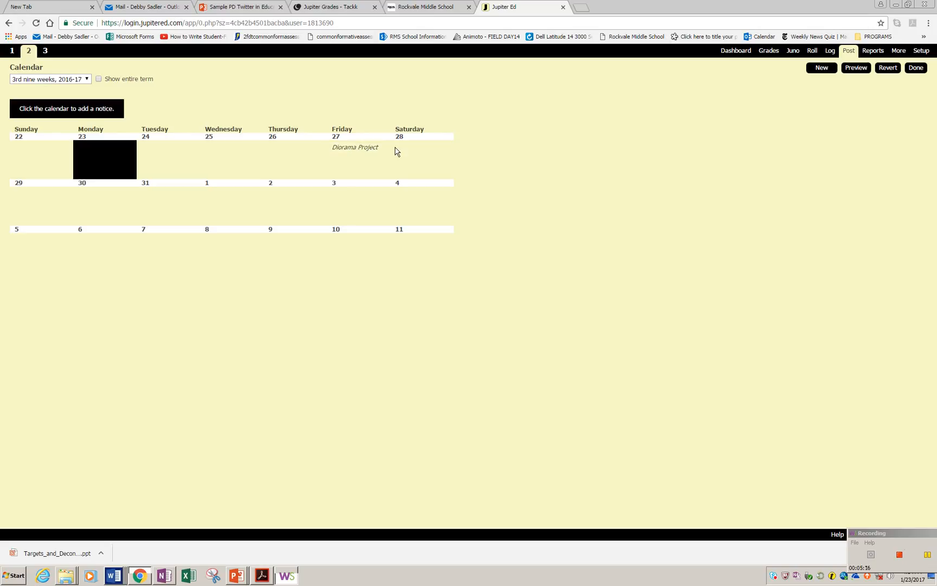
pyautogui.moveTo(768, 54)
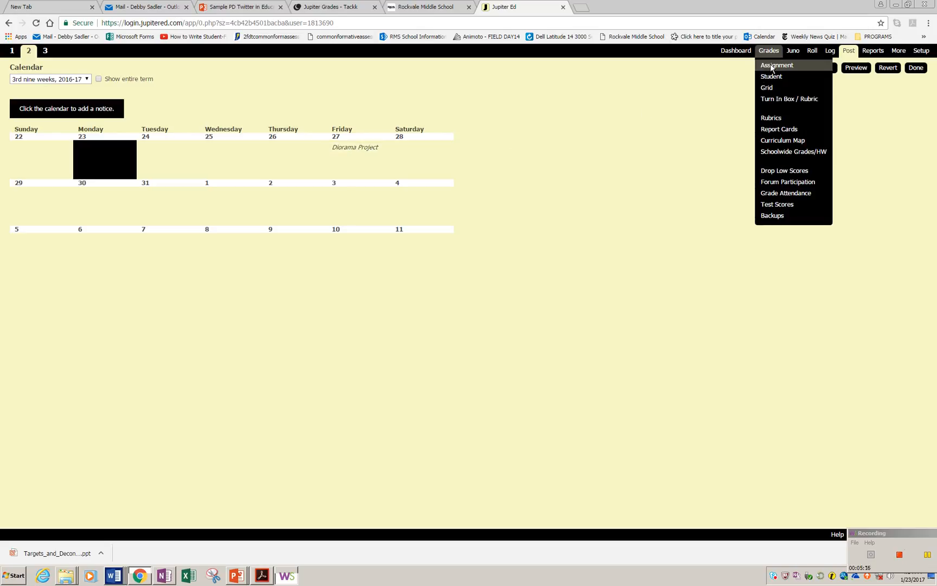
pyautogui.click(771, 66)
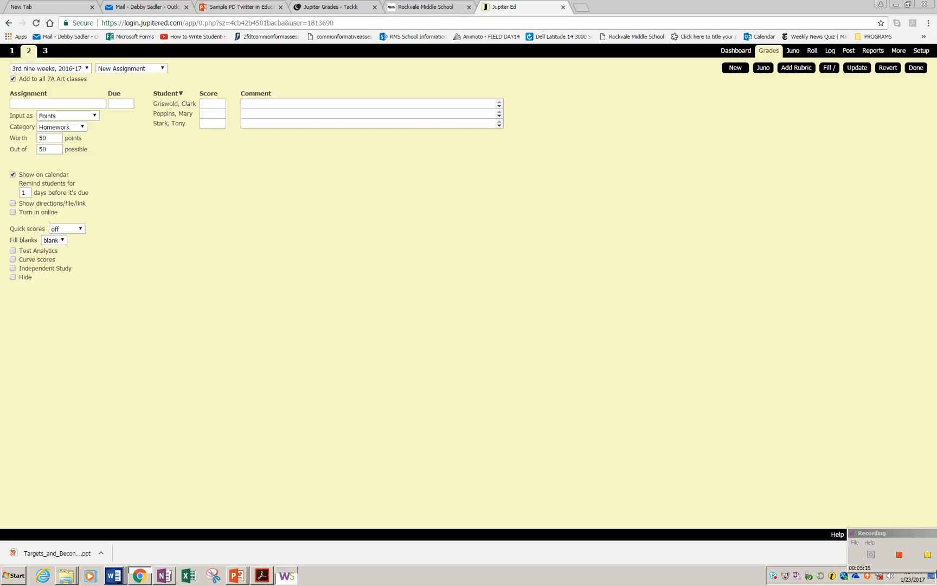
pyautogui.click(928, 556)
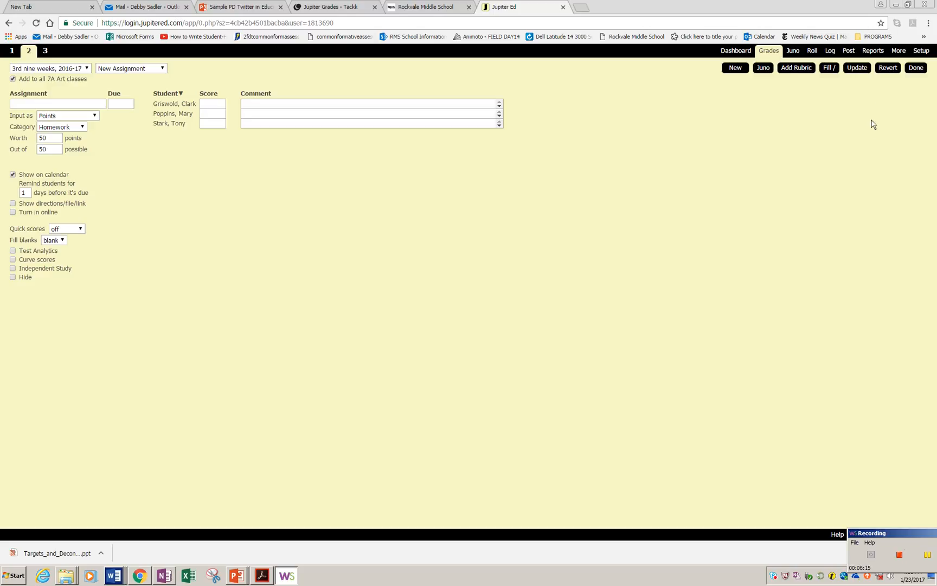
# Step: Compose a new message with subject Test on Friday and body Make sure you study for your test on Friday
pyautogui.click(849, 51)
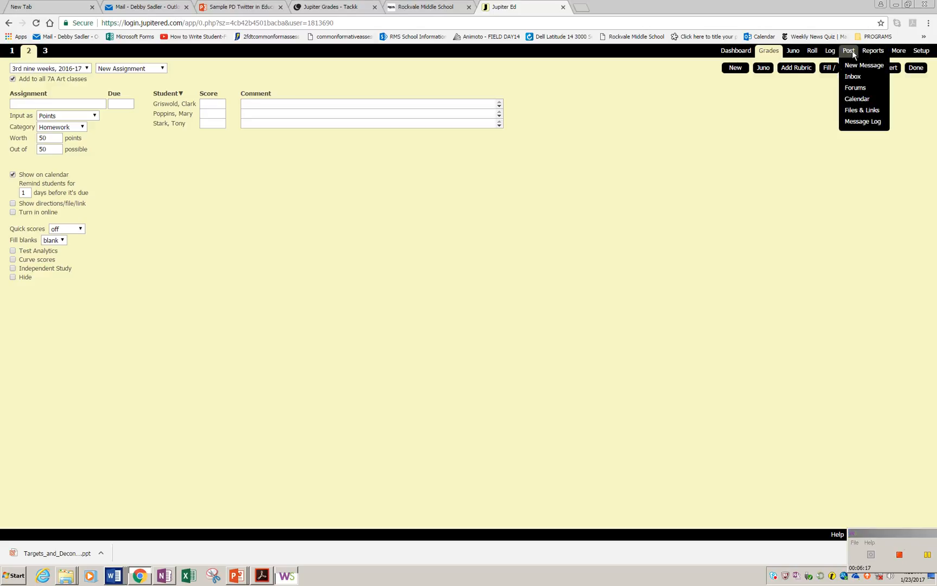
pyautogui.click(856, 65)
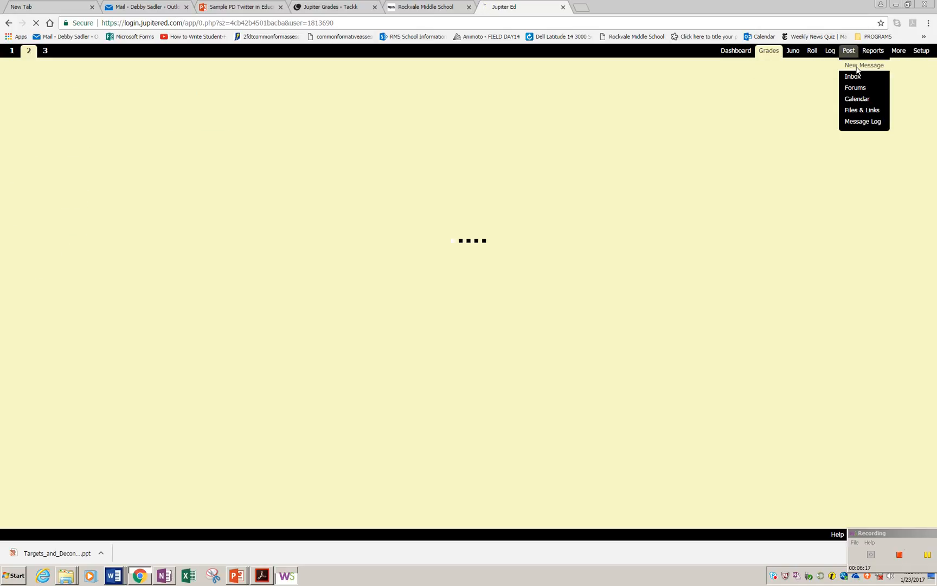
pyautogui.click(102, 198)
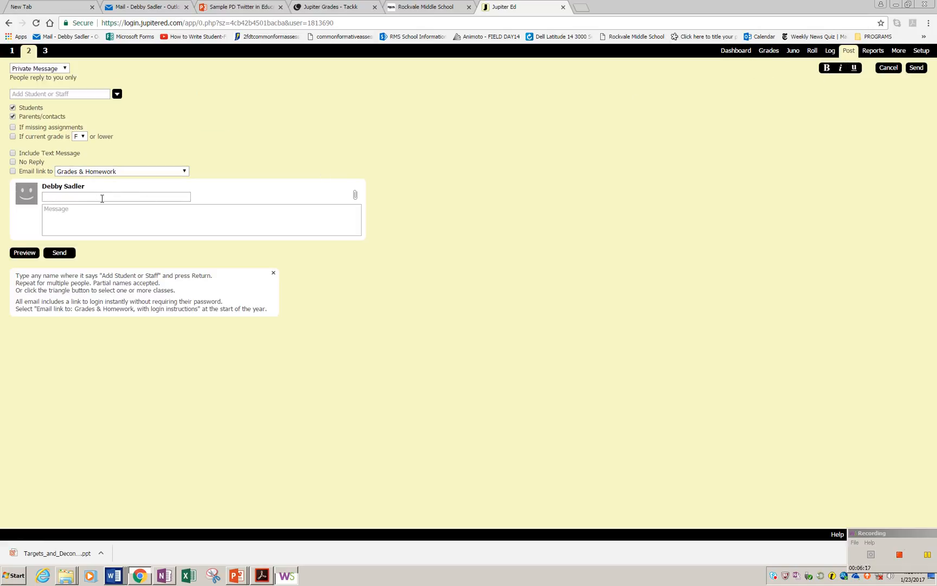
pyautogui.write('Test on Friday')
pyautogui.click(62, 213)
pyautogui.write('Make sure you study for your test on Friday')
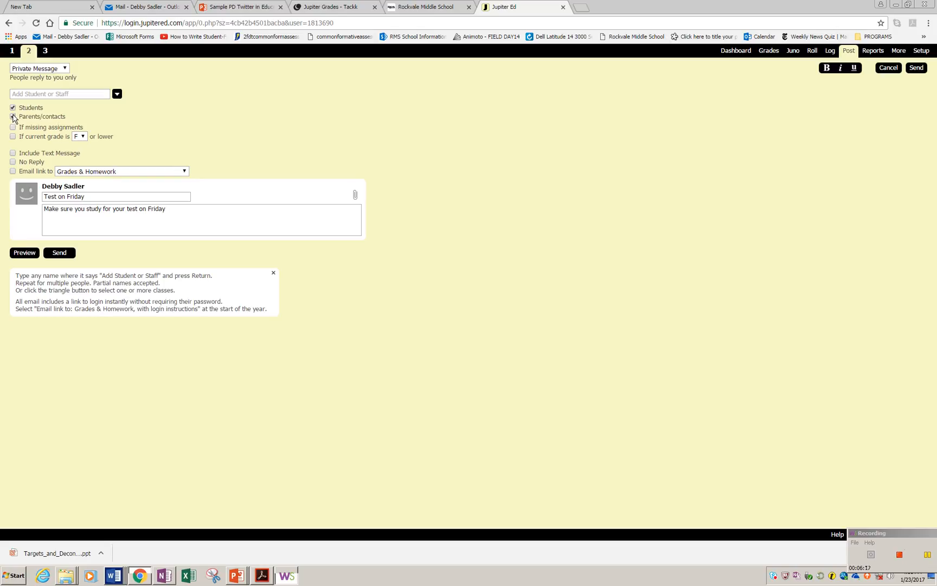
# Step: Add the 7A Art (2) class as the message's recipients
pyautogui.click(13, 109)
pyautogui.click(117, 95)
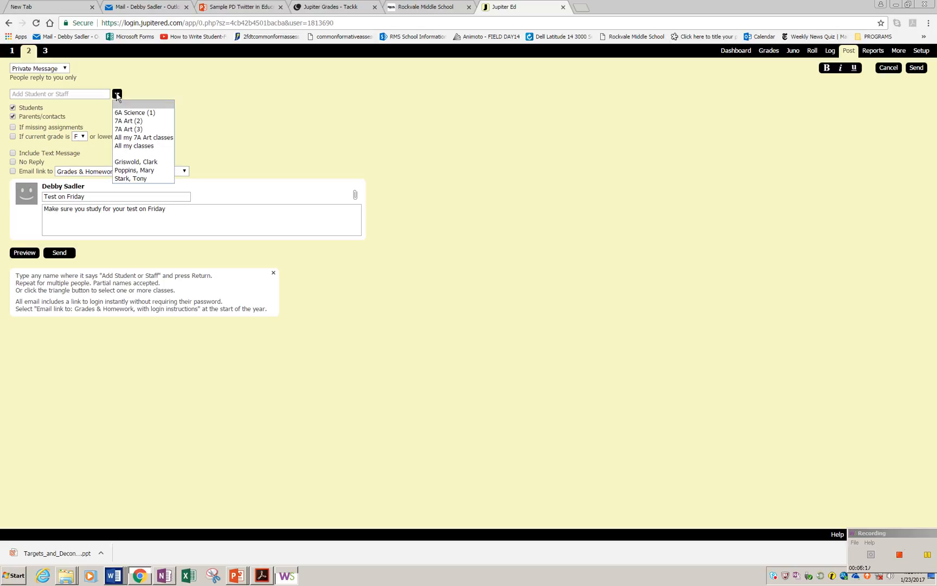
pyautogui.click(124, 120)
pyautogui.click(126, 114)
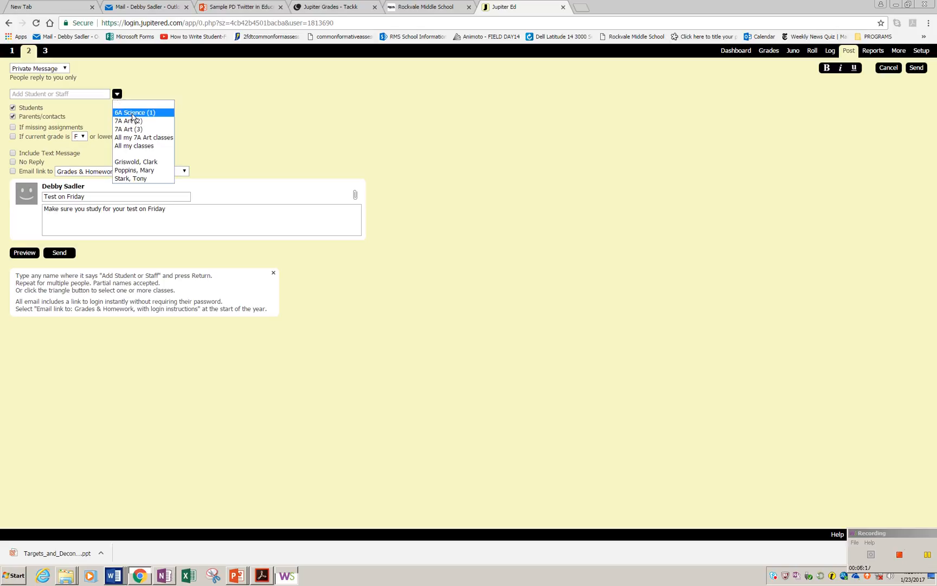
pyautogui.click(139, 122)
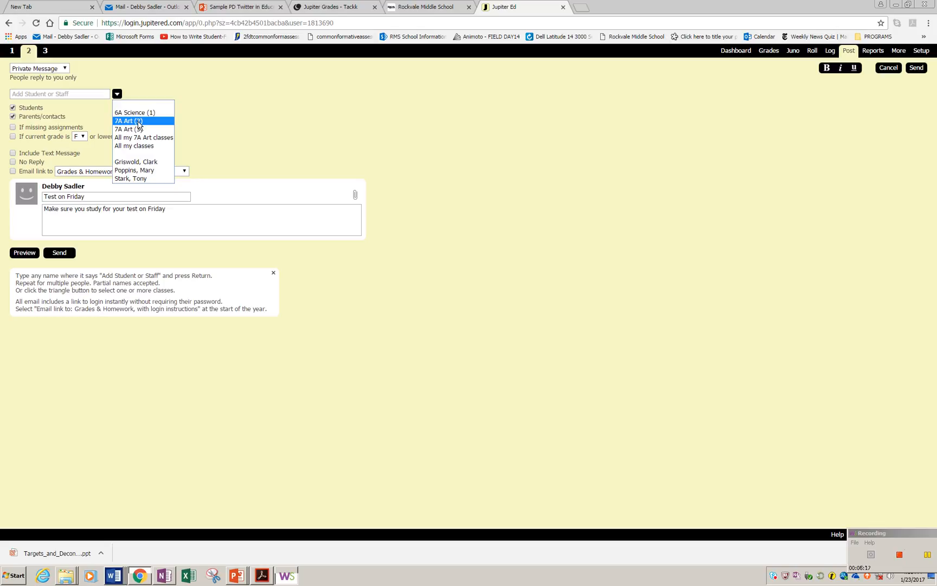
pyautogui.click(138, 122)
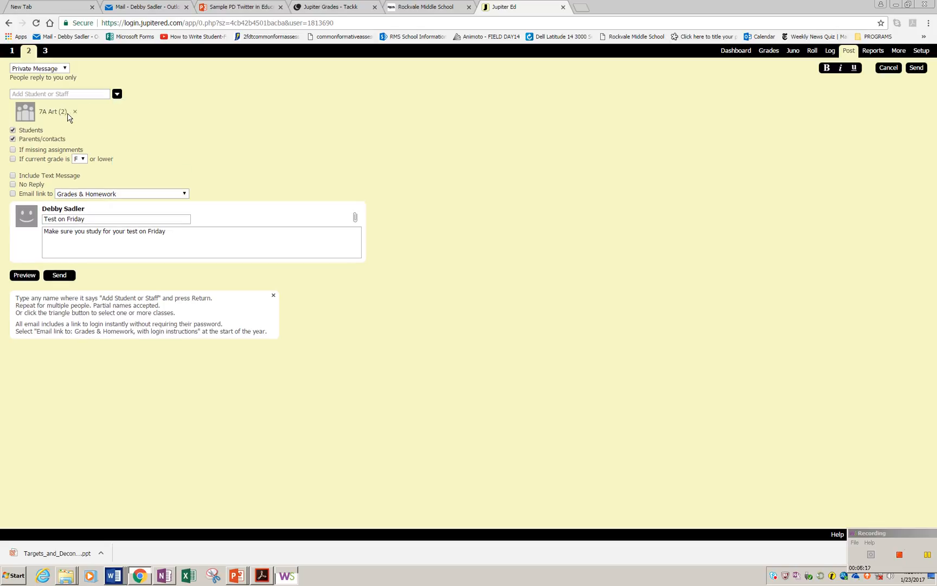
# Step: Remove the 7A Art (2) recipient, then try adding all classes and a single student as recipients, removing each again
pyautogui.click(75, 113)
pyautogui.click(117, 94)
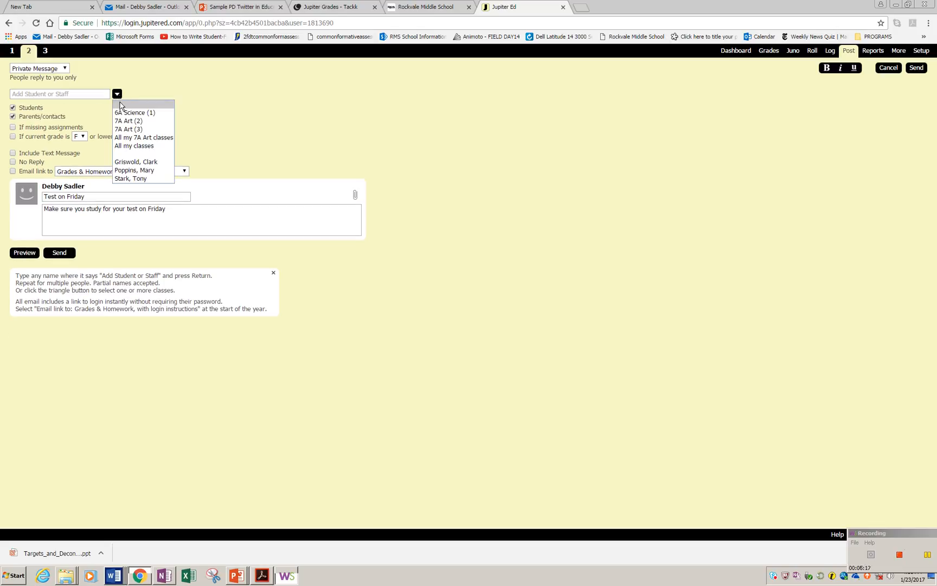
pyautogui.click(130, 146)
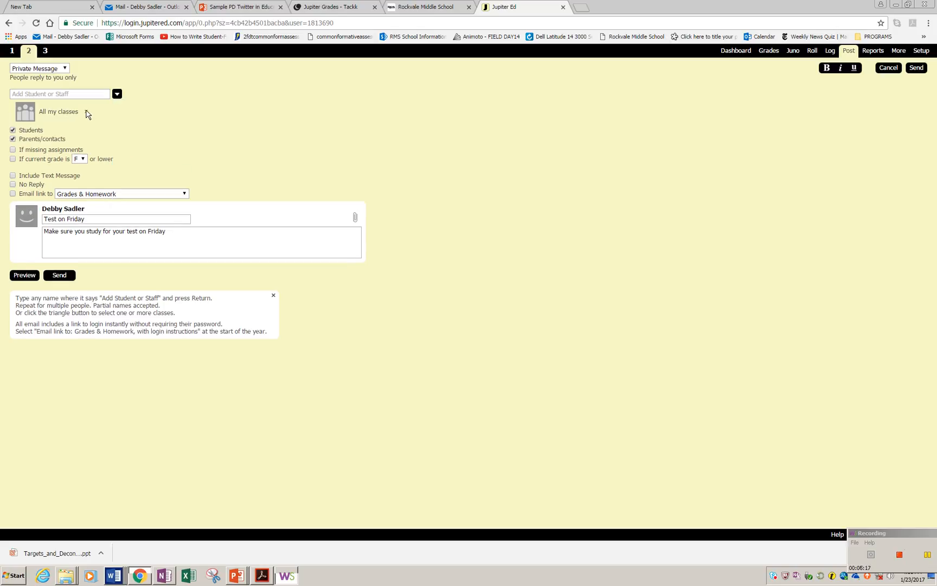
pyautogui.click(87, 112)
pyautogui.click(117, 94)
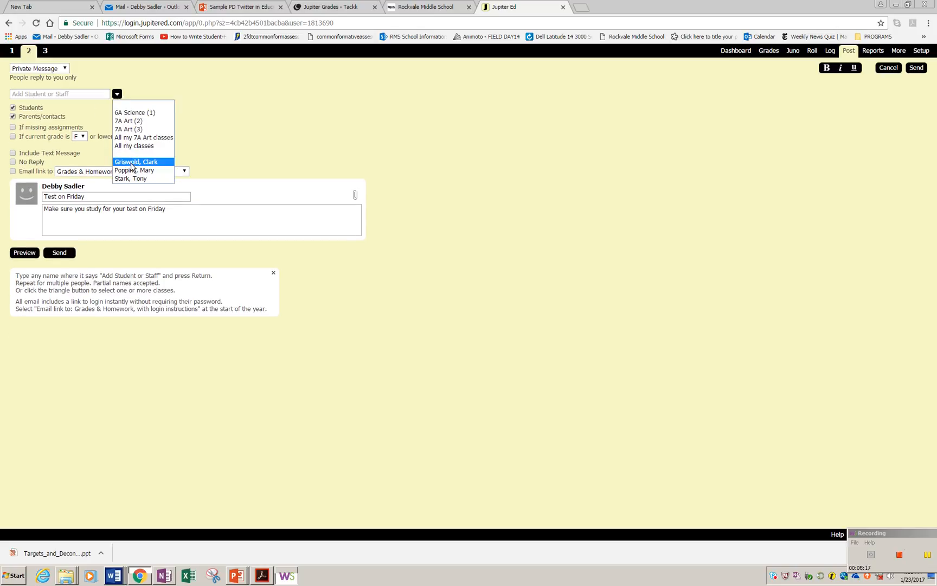
pyautogui.click(131, 162)
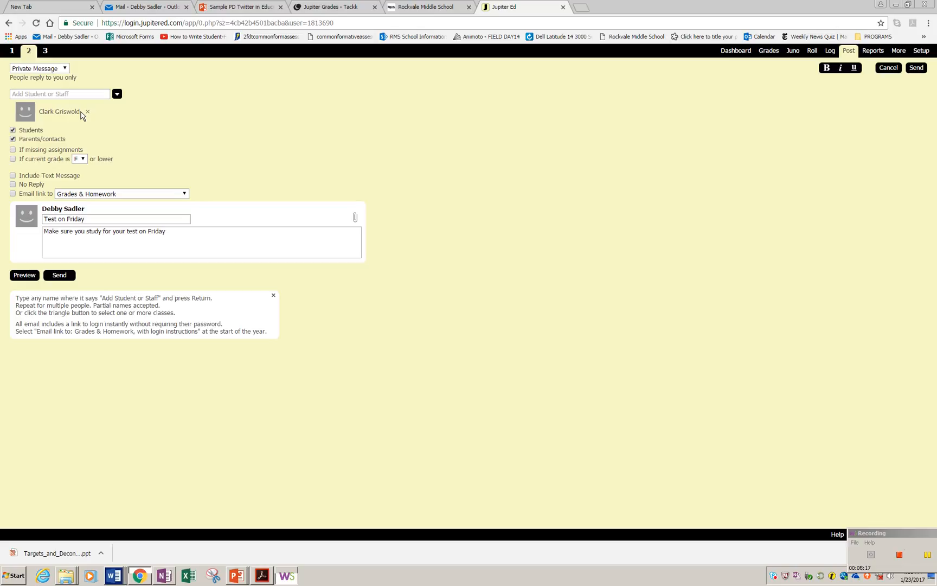
pyautogui.click(88, 112)
pyautogui.click(118, 94)
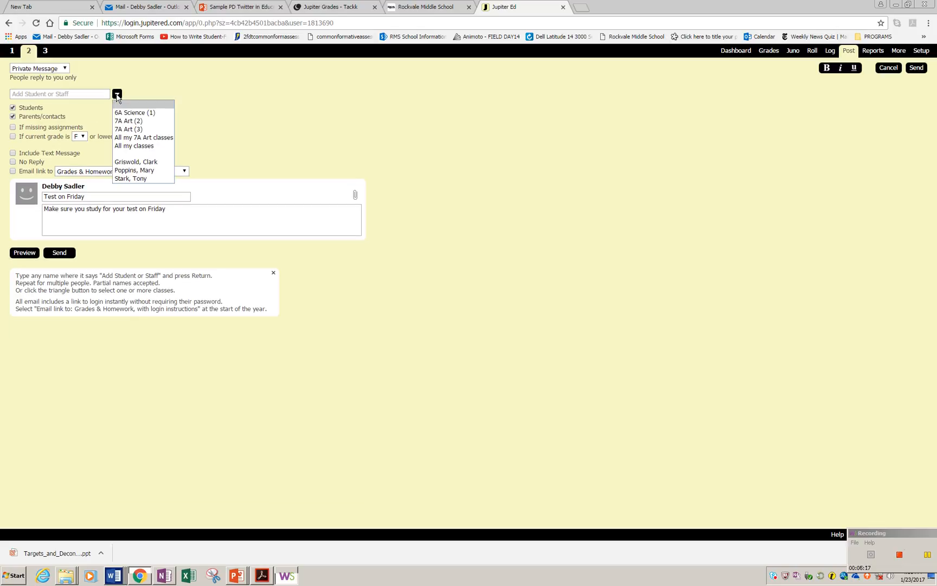
pyautogui.click(123, 146)
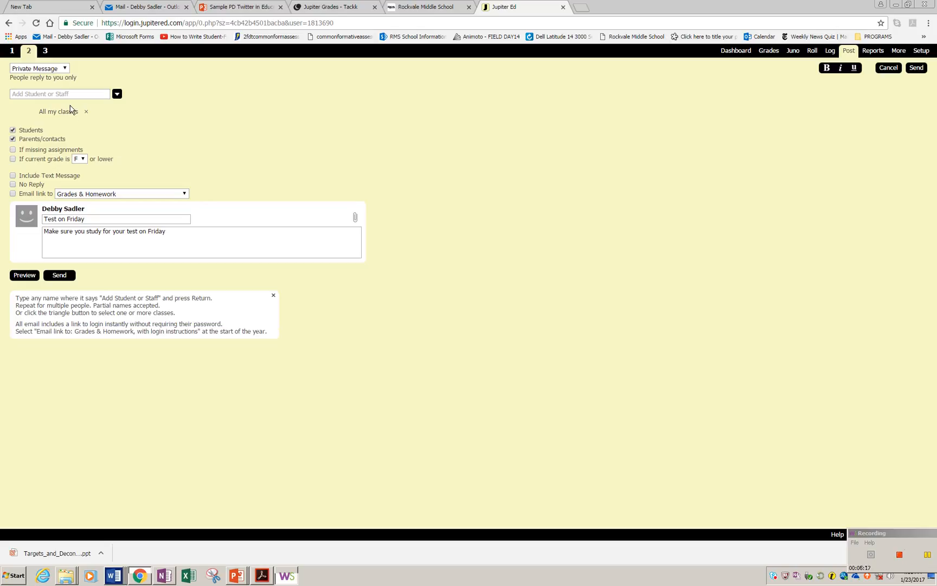
pyautogui.click(86, 112)
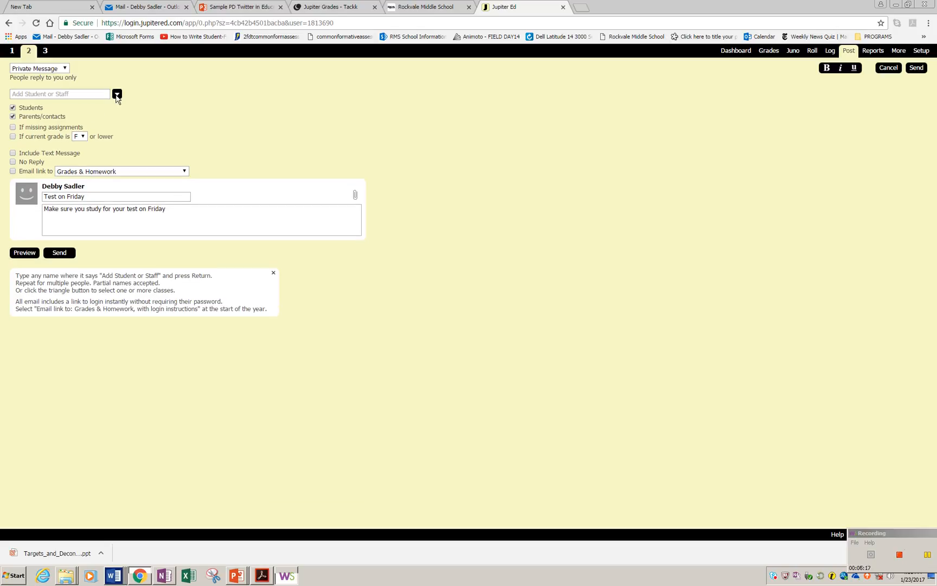
# Step: Address the message to All my classes and send it
pyautogui.click(117, 94)
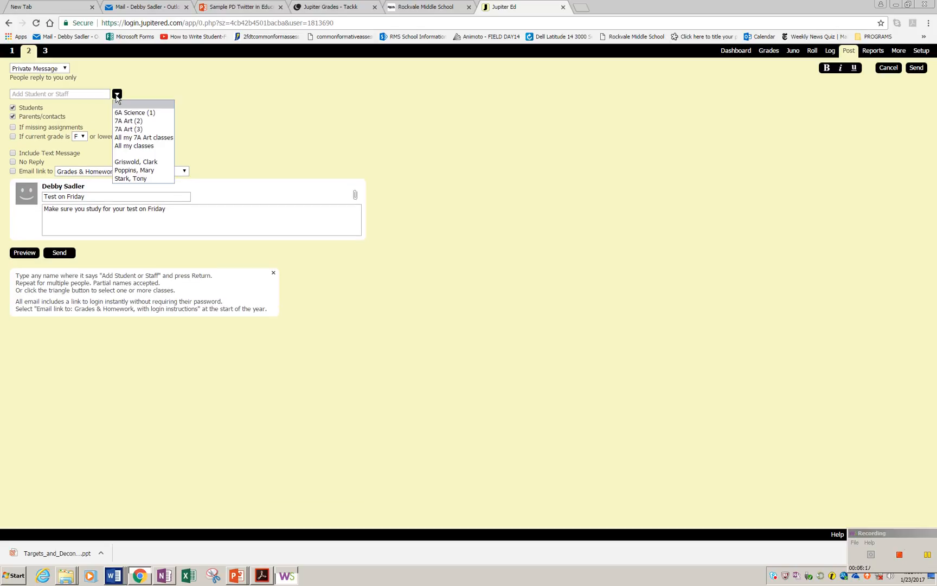
pyautogui.click(125, 147)
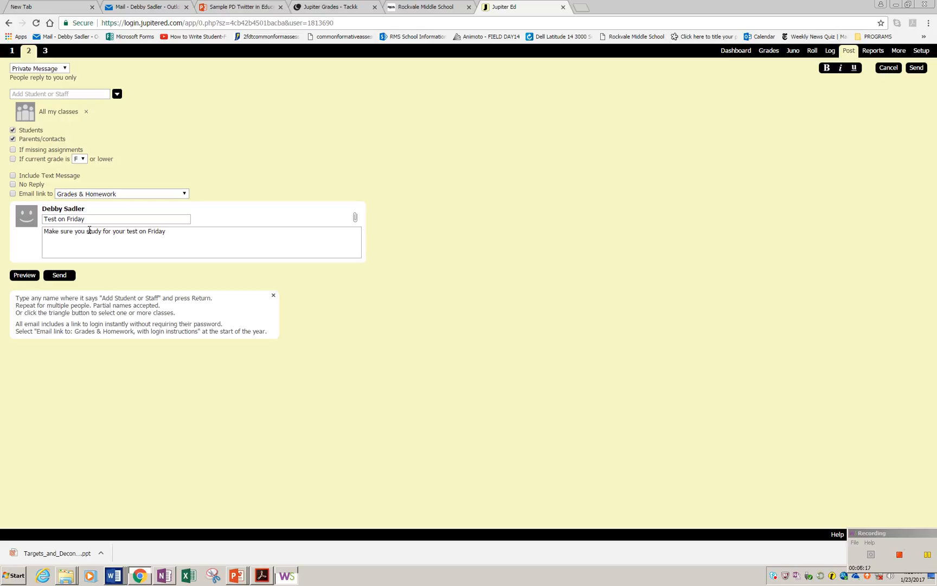
pyautogui.click(62, 276)
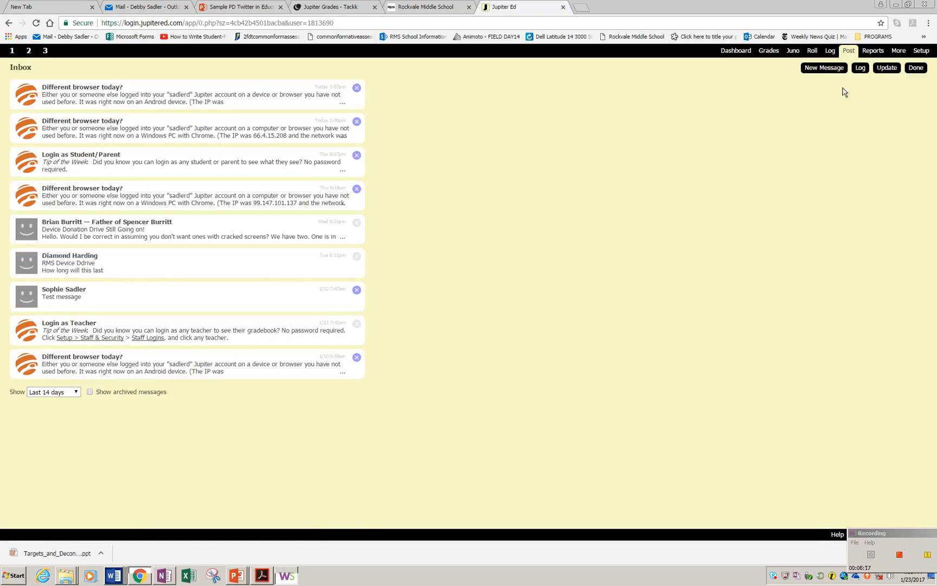
# Step: Review the message log, filtering student/parent messages from 1/9/17, then close it
pyautogui.click(849, 52)
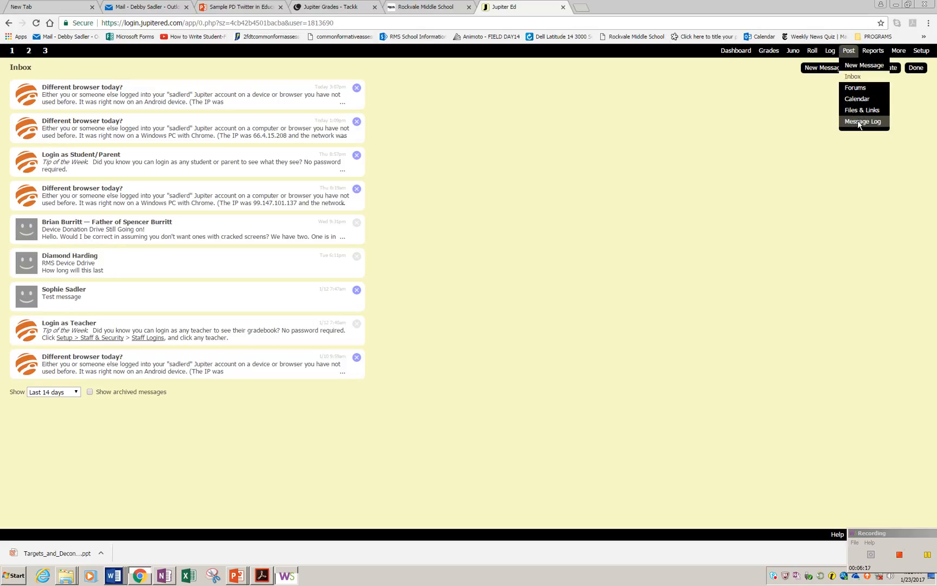
pyautogui.click(859, 122)
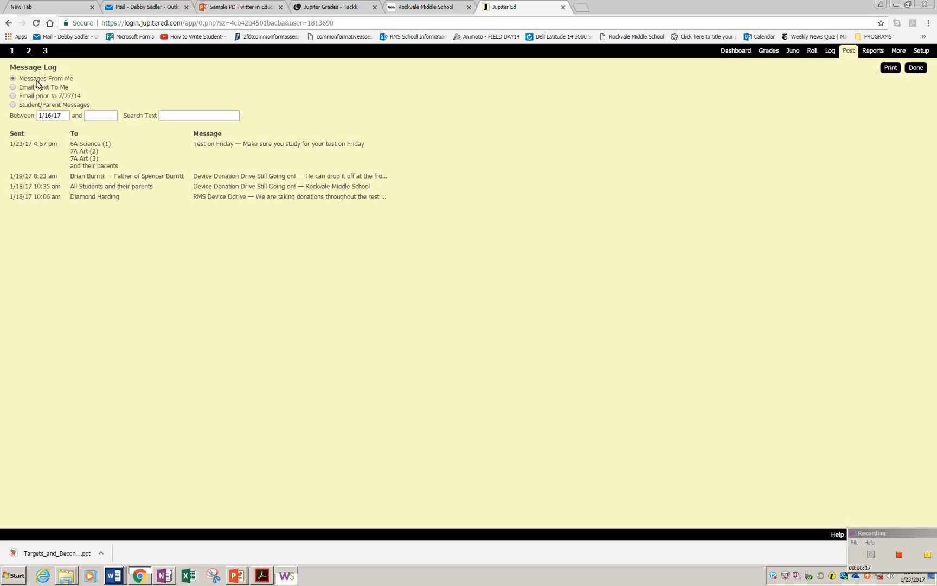
pyautogui.click(13, 105)
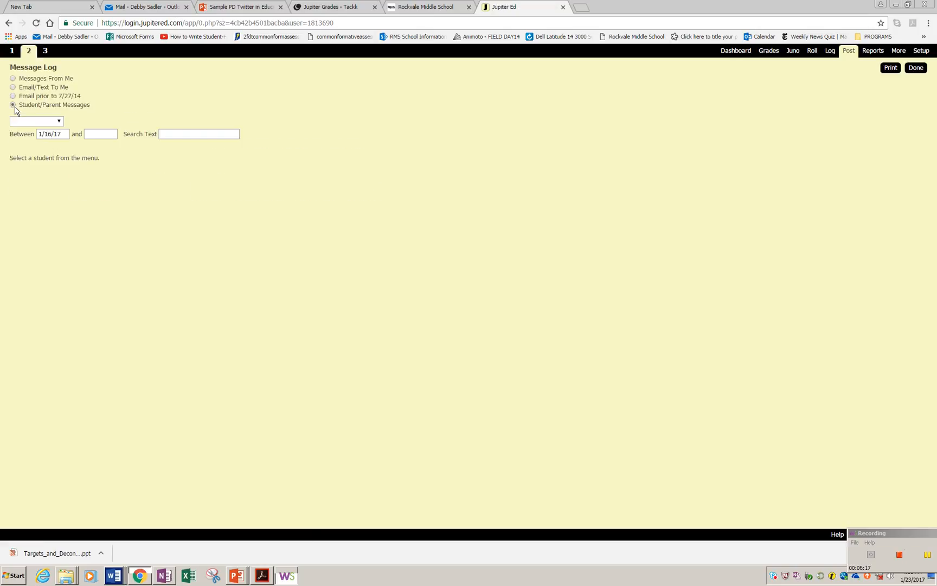
pyautogui.click(62, 134)
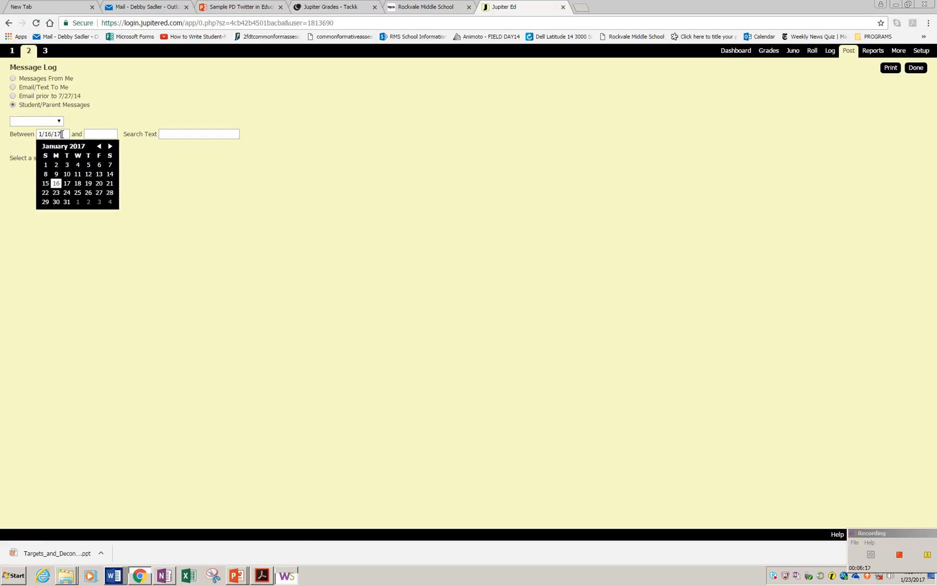
pyautogui.click(57, 174)
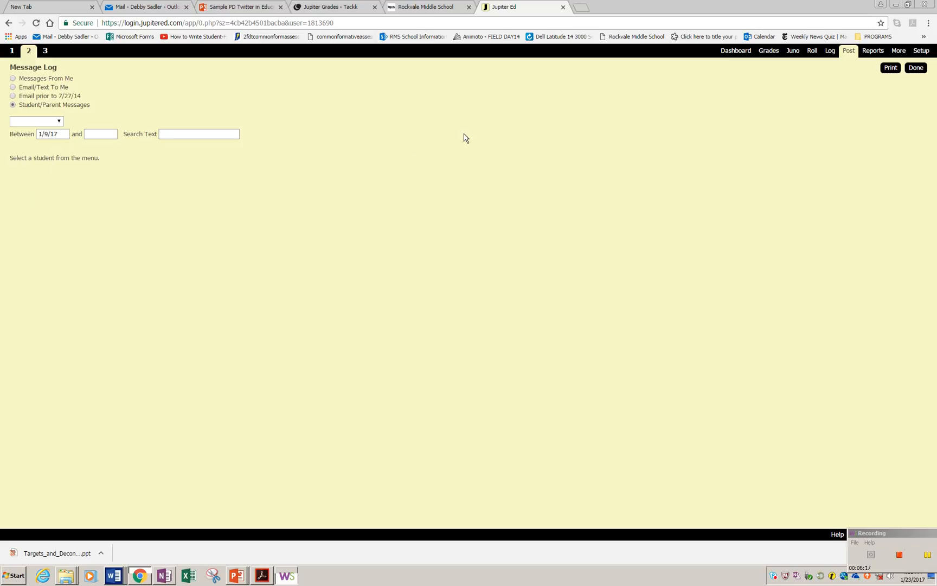
pyautogui.click(917, 70)
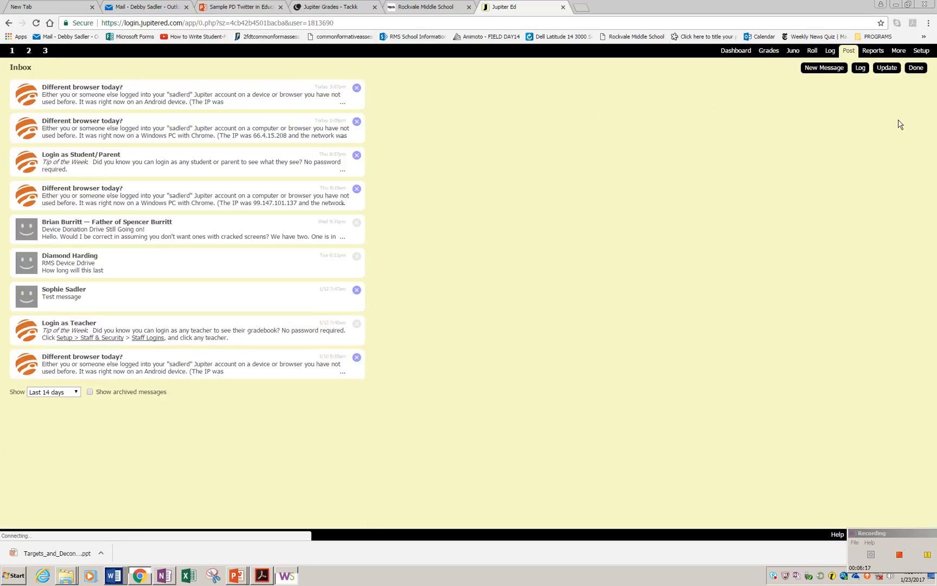
# Step: Open the Grade Reports setup and include 2 signature lines
pyautogui.click(916, 534)
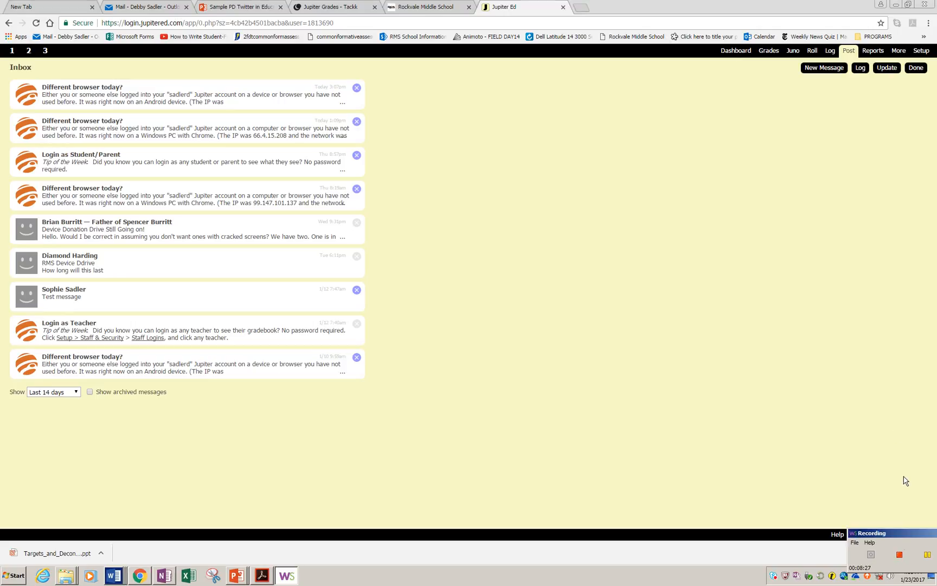
pyautogui.click(873, 52)
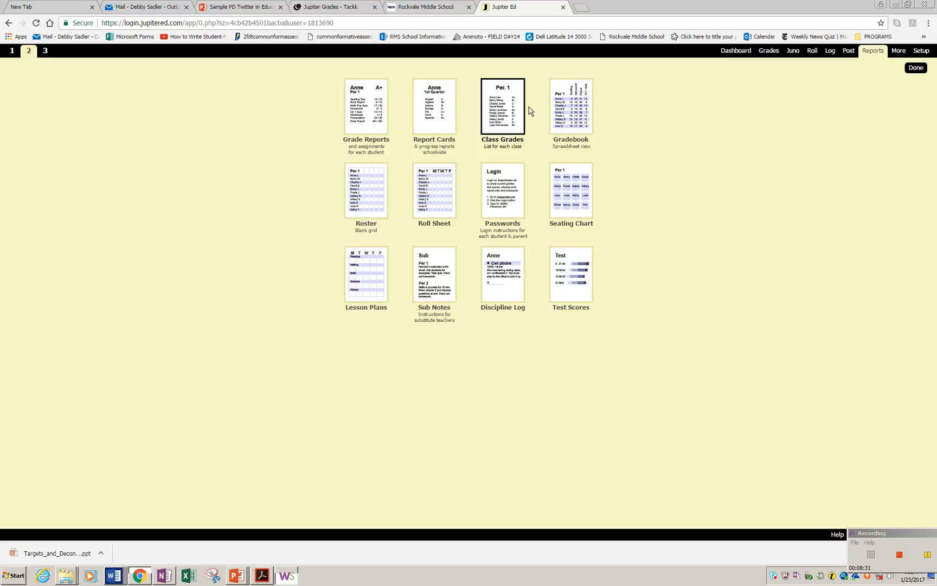
pyautogui.click(373, 119)
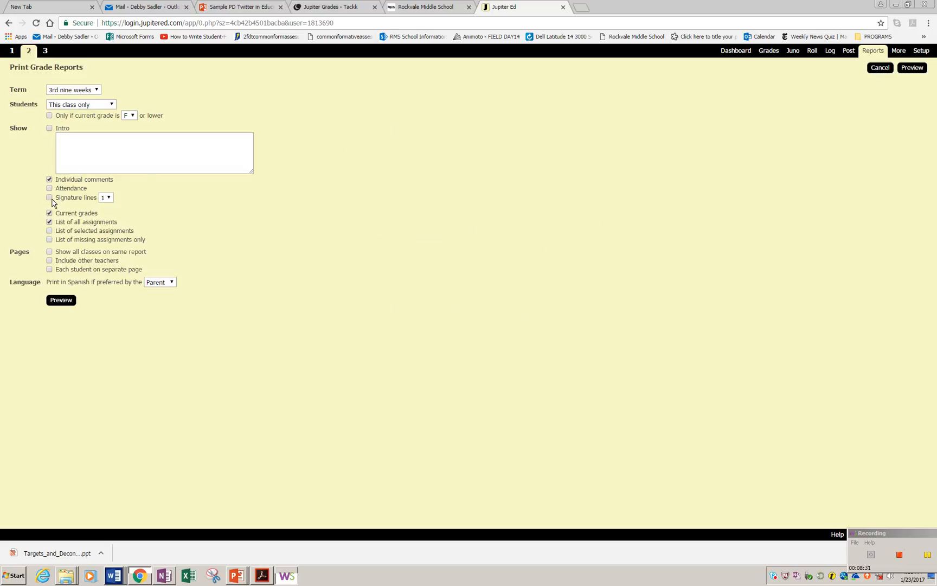
pyautogui.click(107, 198)
pyautogui.click(105, 215)
# Step: Preview the grade reports for this class
pyautogui.click(927, 555)
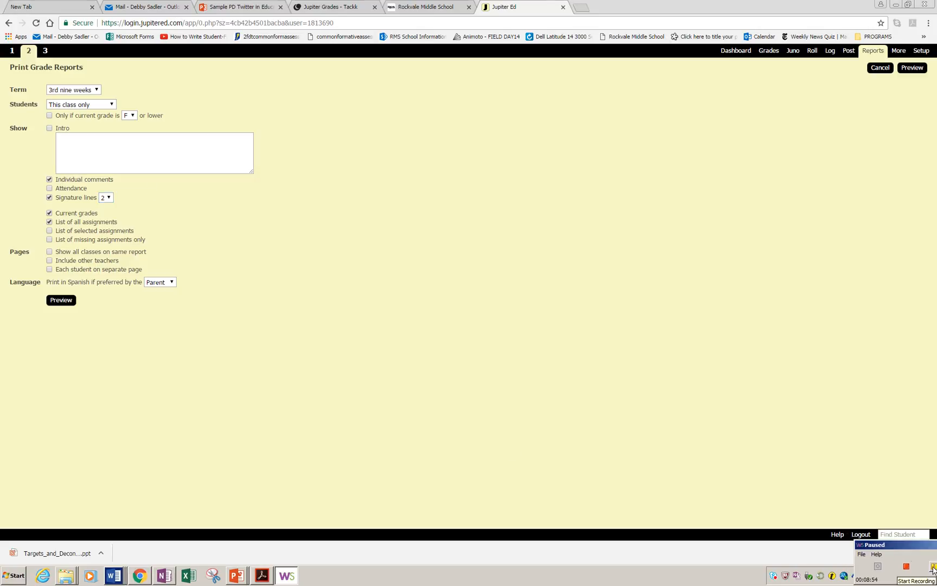
pyautogui.click(934, 567)
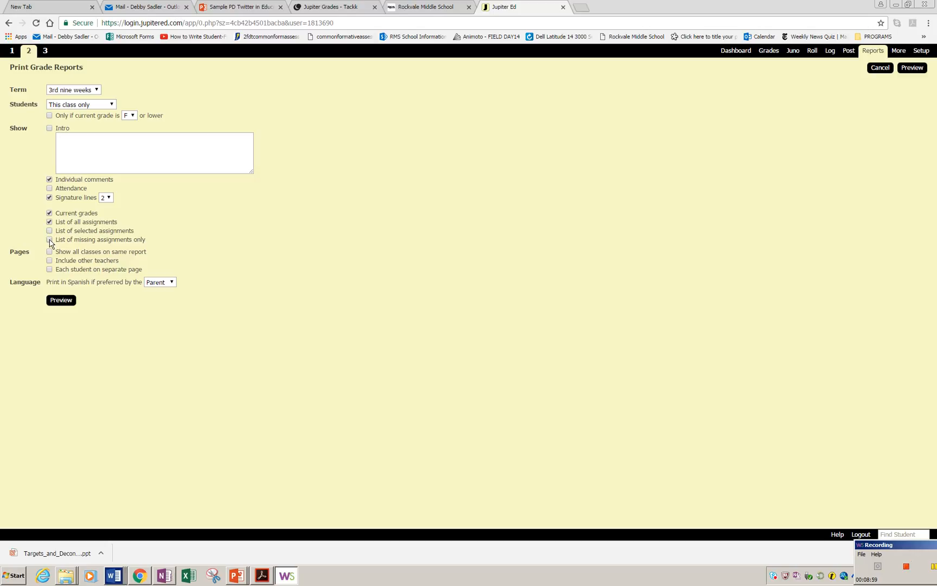
pyautogui.click(61, 301)
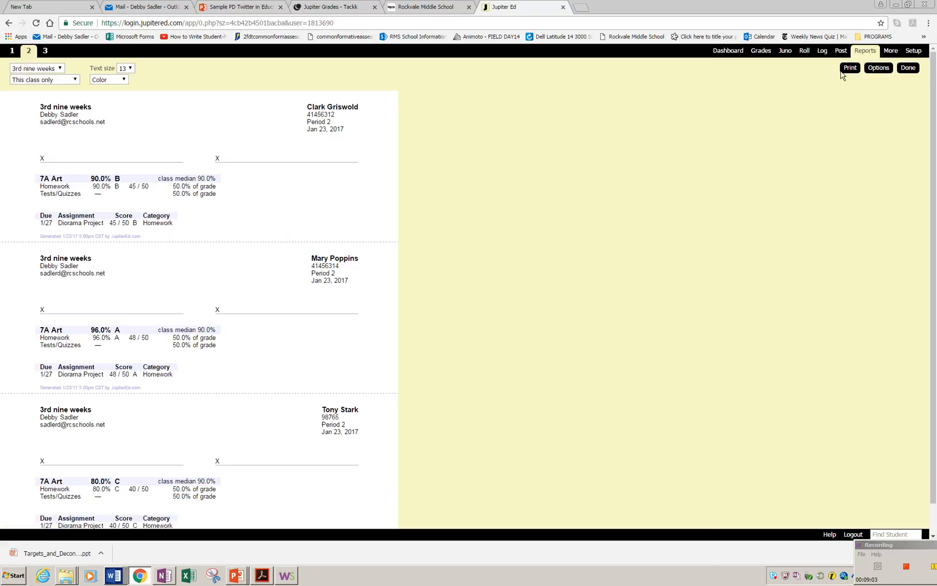
# Step: Put each student's grade report on a separate page, preview the reports again, and close the preview
pyautogui.click(871, 73)
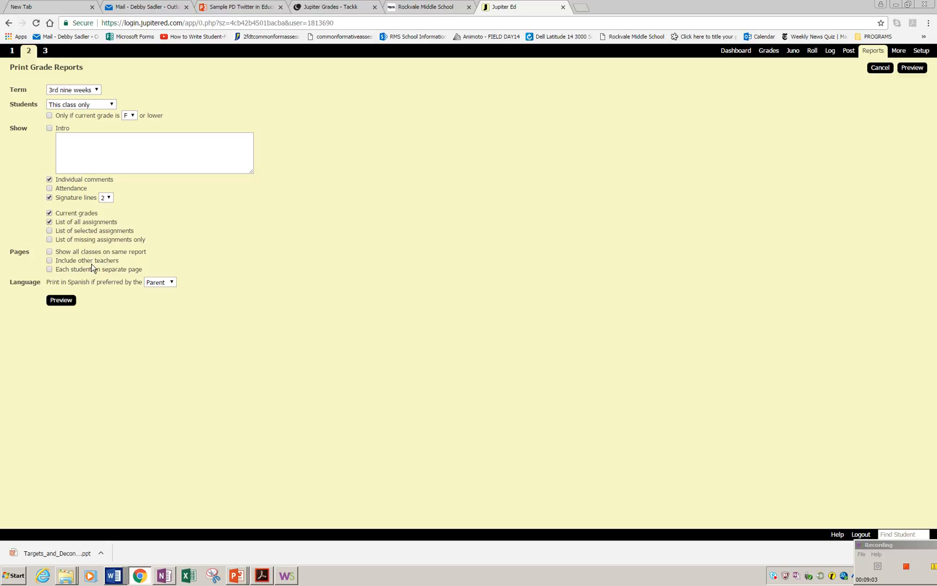
pyautogui.click(50, 269)
pyautogui.click(61, 301)
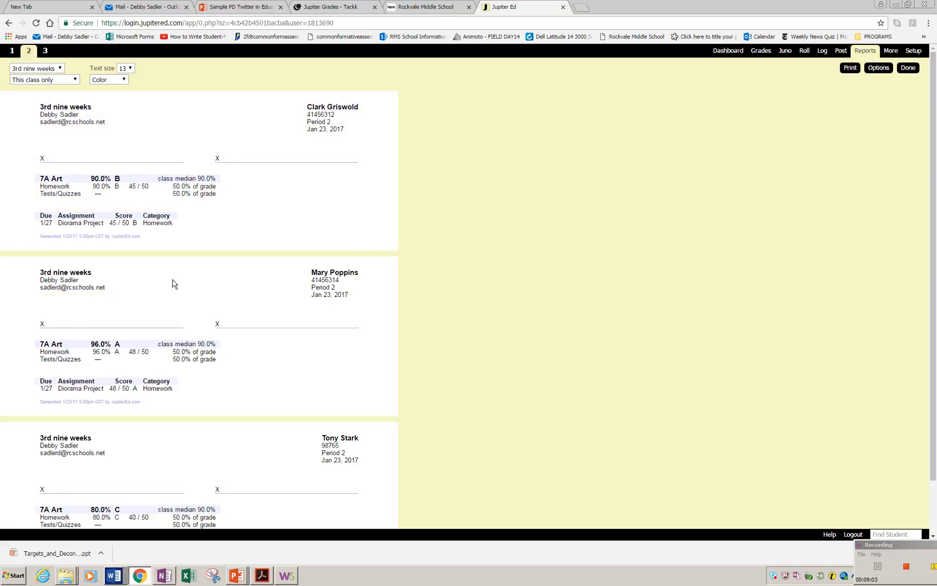
pyautogui.click(909, 68)
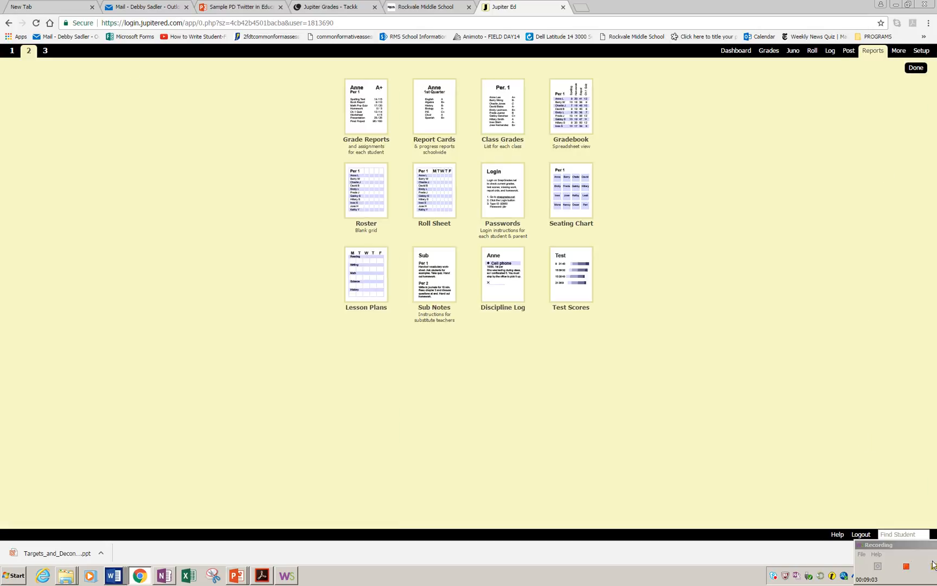